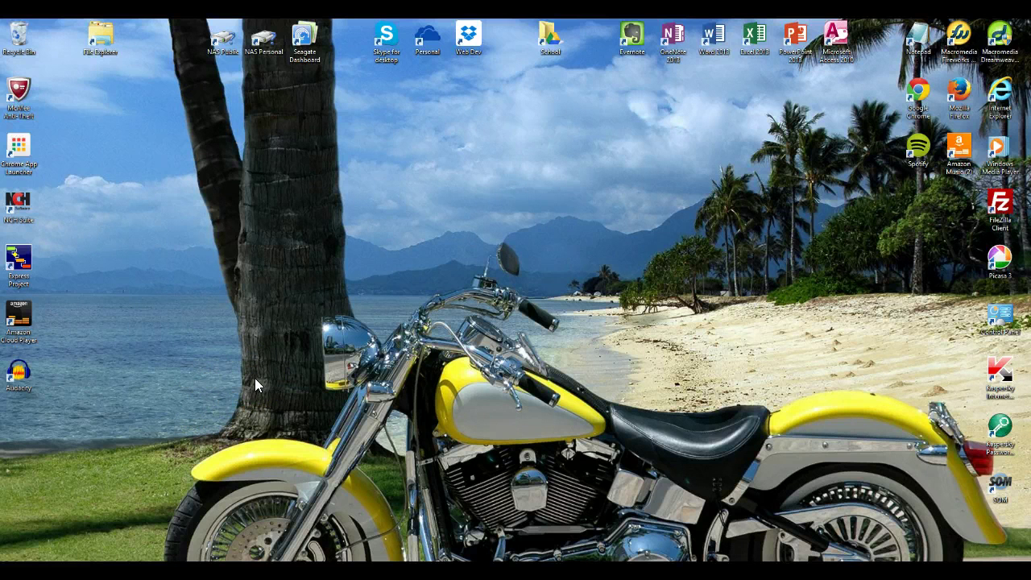
# Step: Switch to Chrome and open the "Spreadsheets – Getting started" post on the teacher's ICT blog
pyautogui.hotkey('alt', 'Tab')
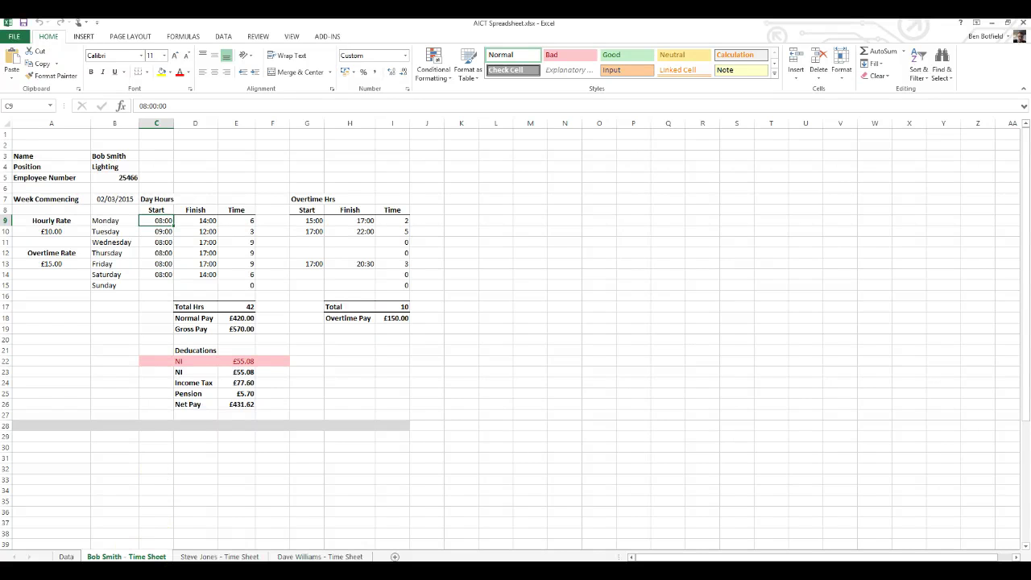
pyautogui.moveTo(142, 572)
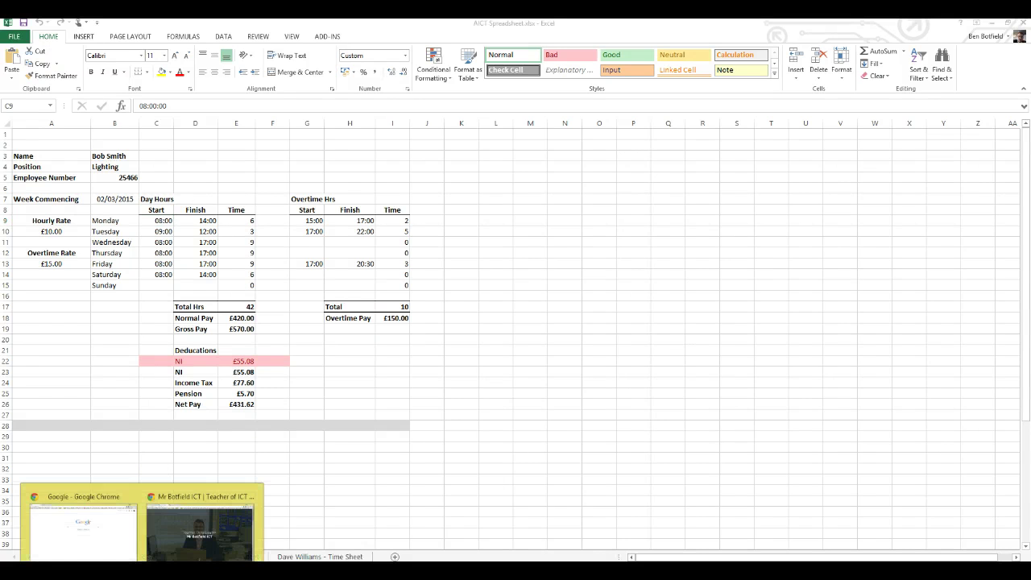
pyautogui.click(169, 529)
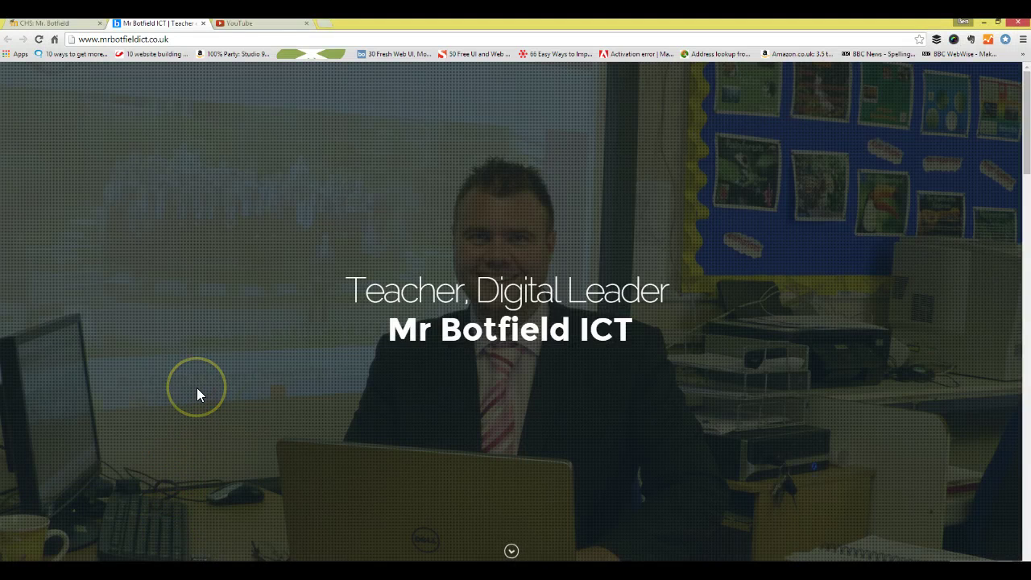
pyautogui.scroll(-10, 197, 388)
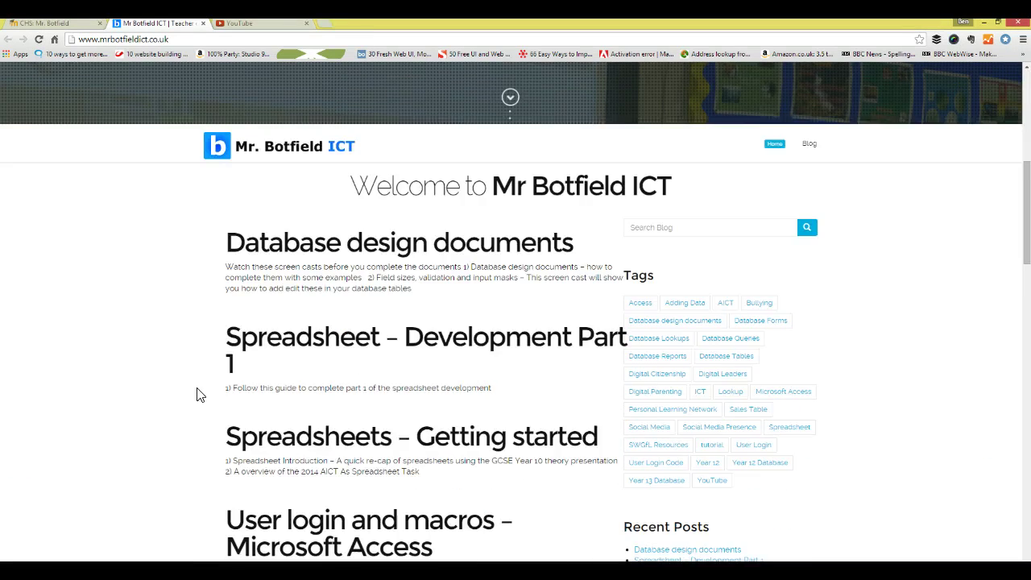
pyautogui.click(192, 395)
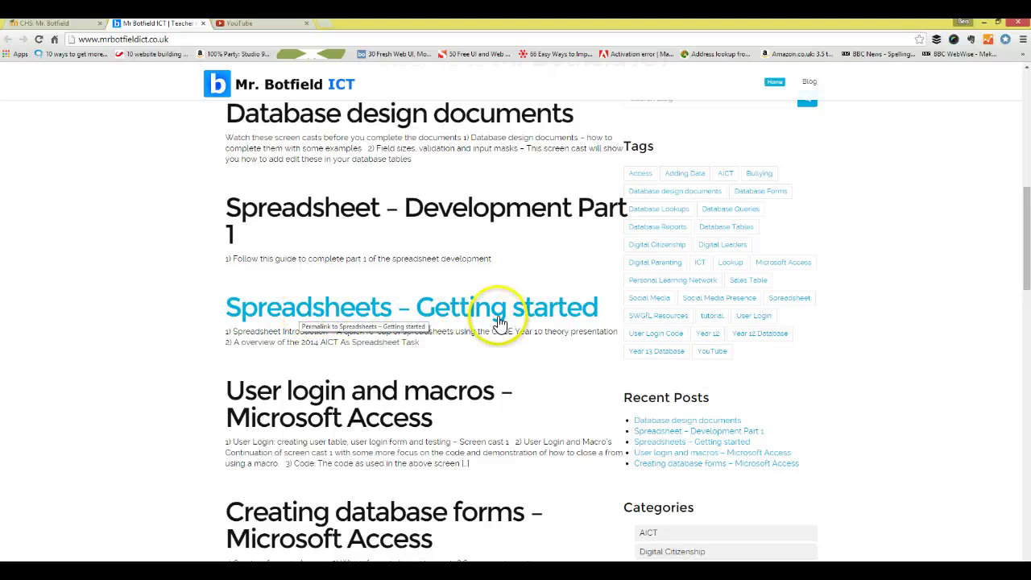
pyautogui.click(320, 307)
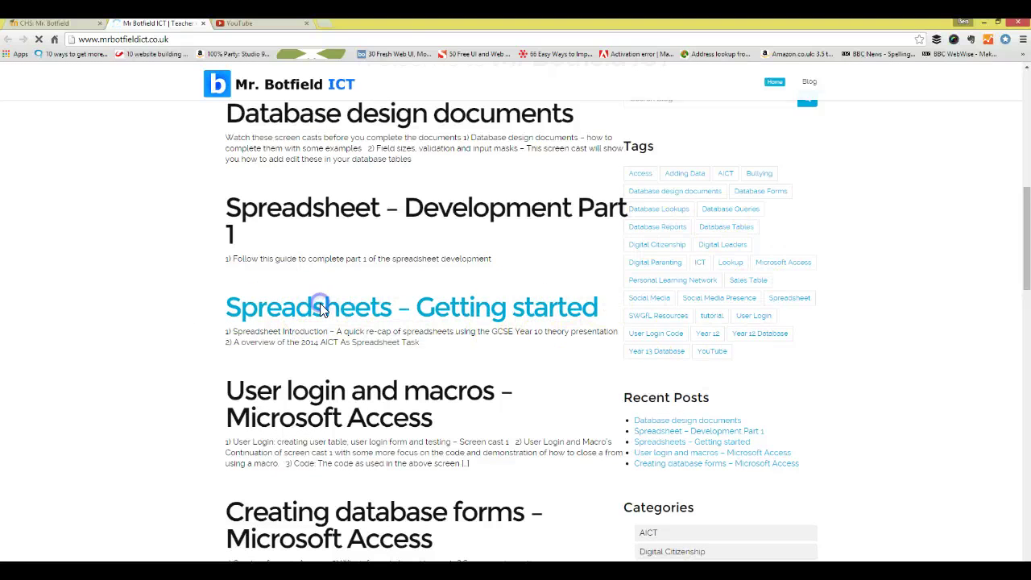
pyautogui.click(320, 310)
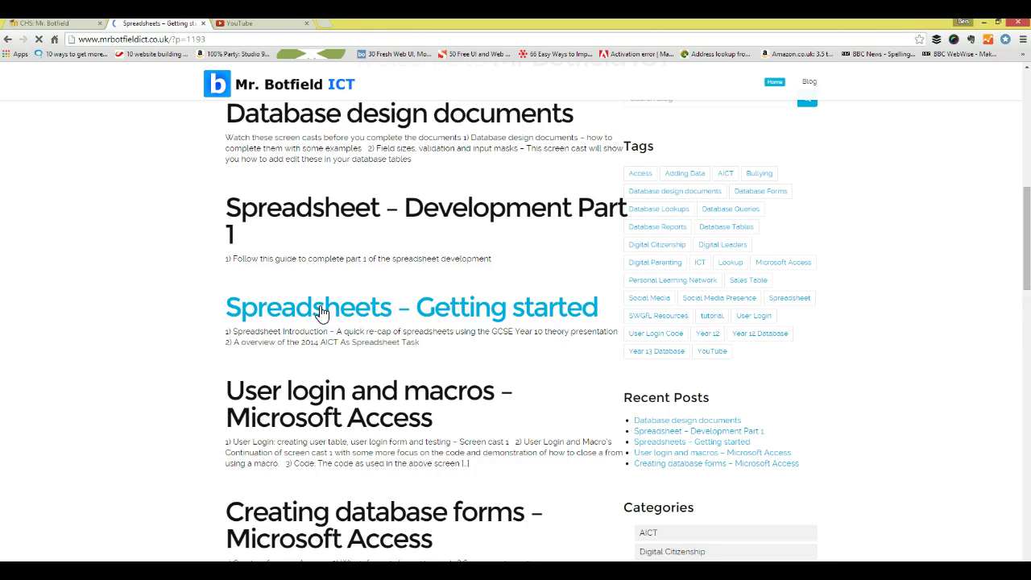
pyautogui.click(207, 352)
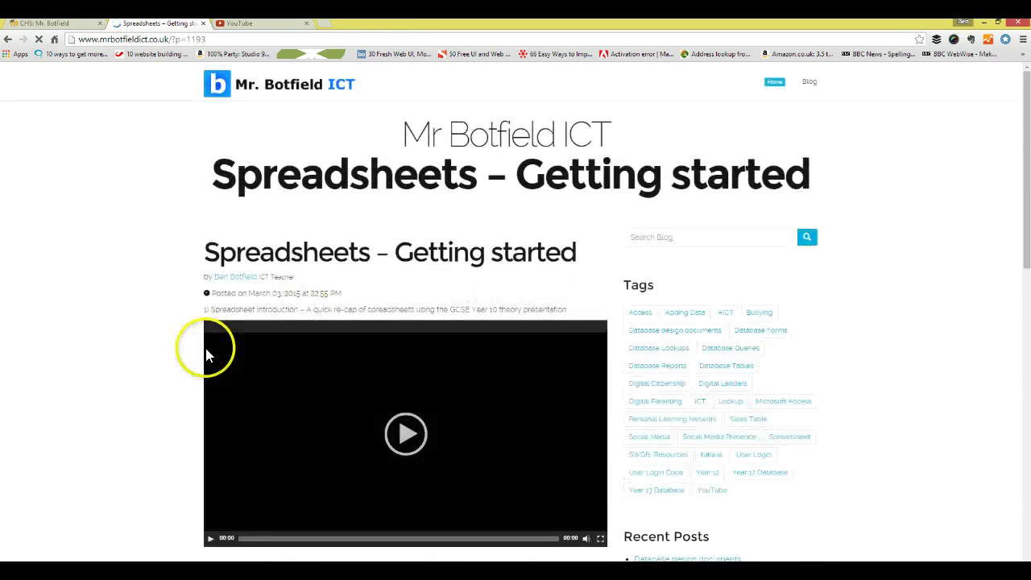
# Step: Look over the spreadsheet introduction and the 2014 AICT AS Spreadsheet Task overview videos in the post
pyautogui.scroll(-3, 205, 352)
pyautogui.scroll(1, 157, 360)
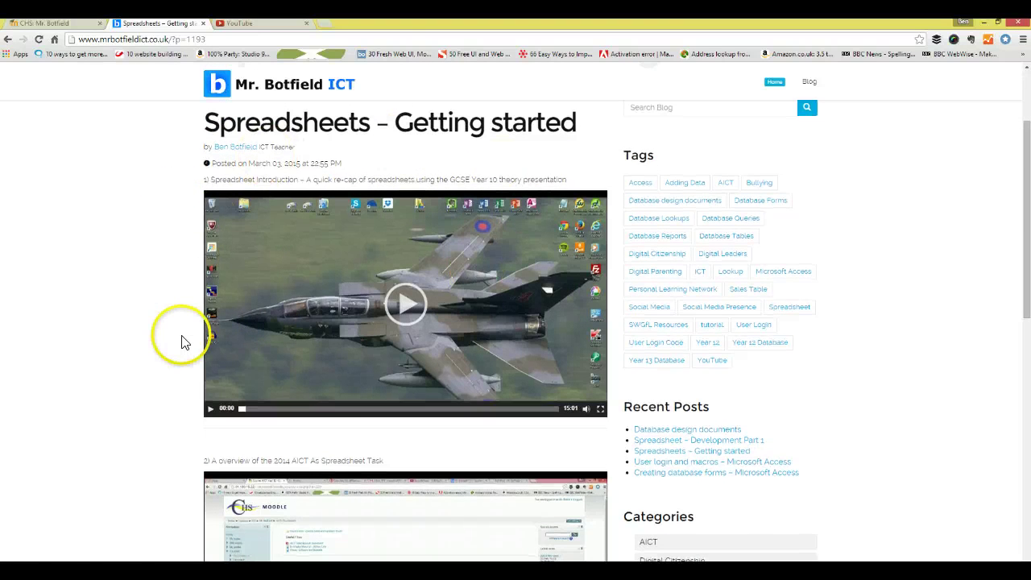
pyautogui.scroll(-3, 185, 341)
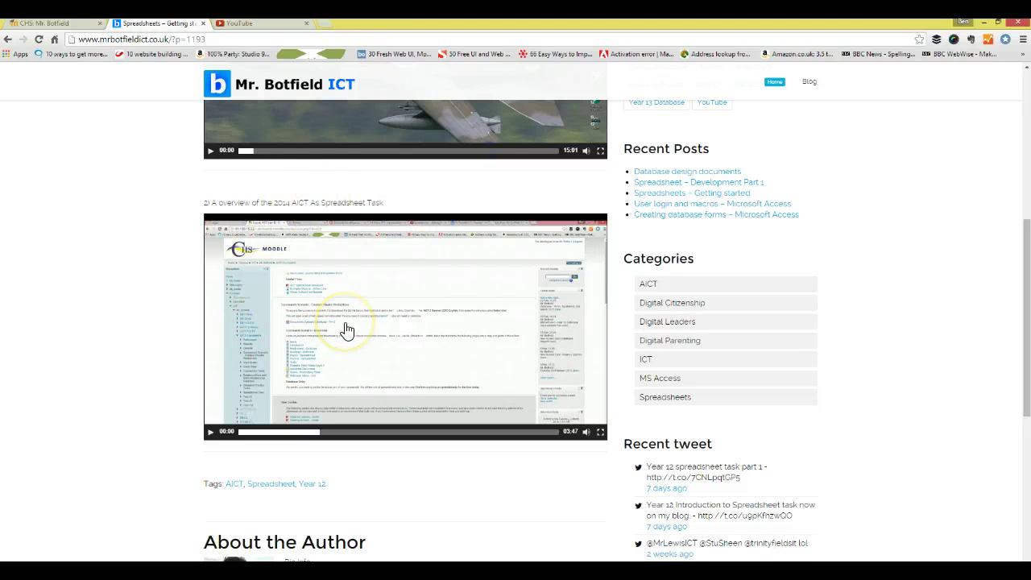
pyautogui.scroll(2, 330, 346)
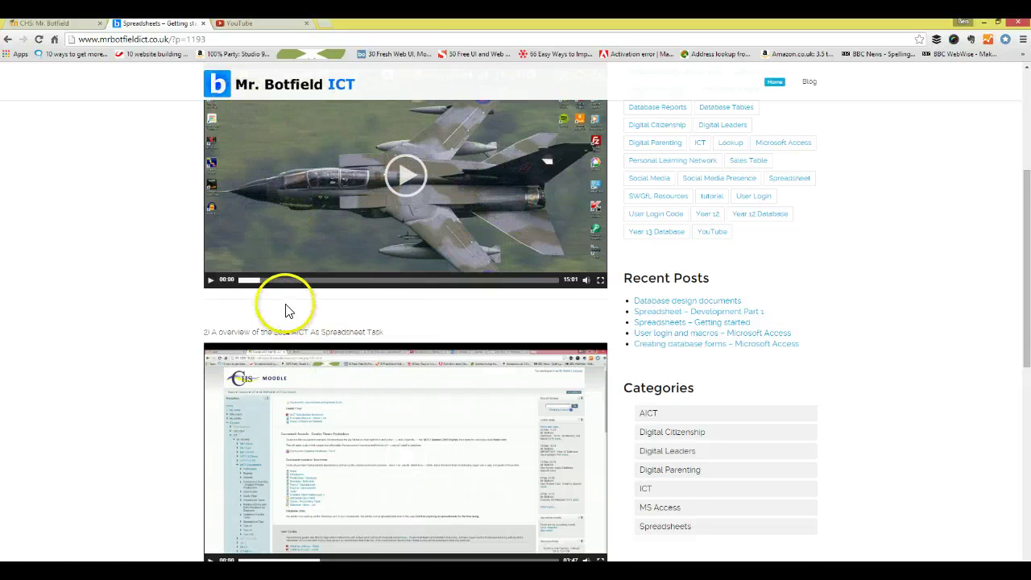
pyautogui.scroll(2, 287, 311)
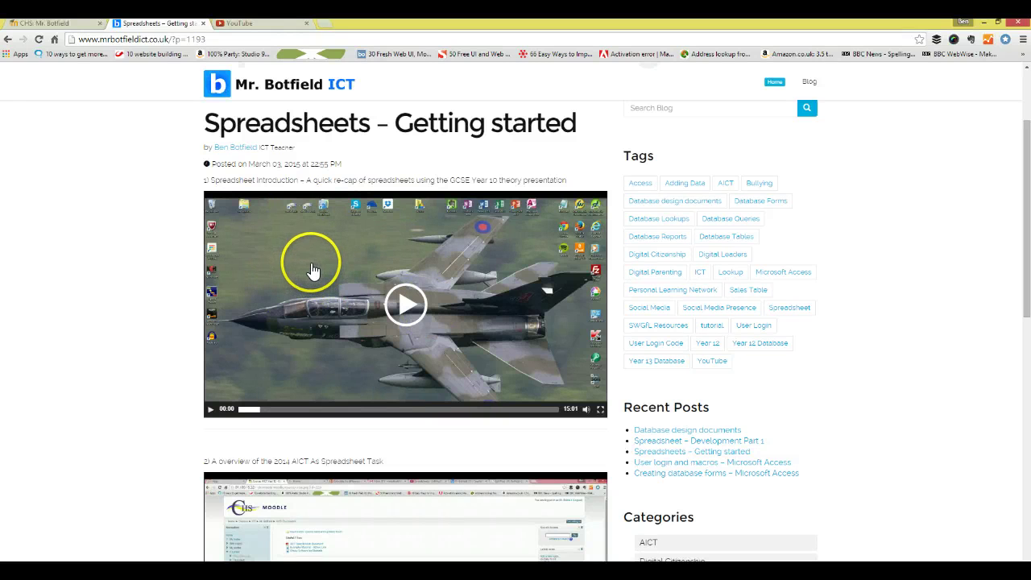
# Step: Switch to the open YouTube channel page and look through its uploaded videos
pyautogui.click(250, 26)
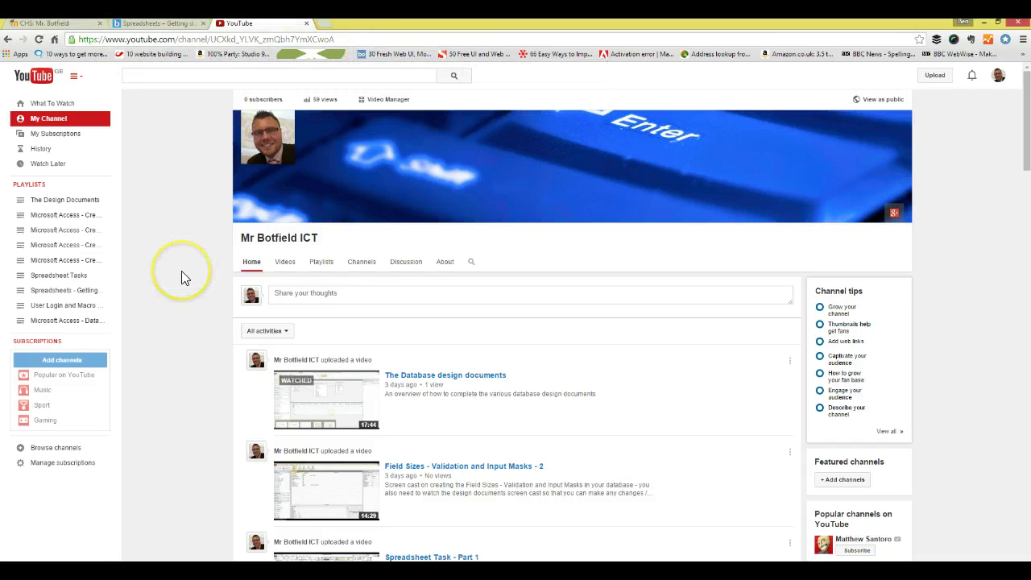
pyautogui.scroll(-5, 181, 271)
pyautogui.scroll(4, 181, 270)
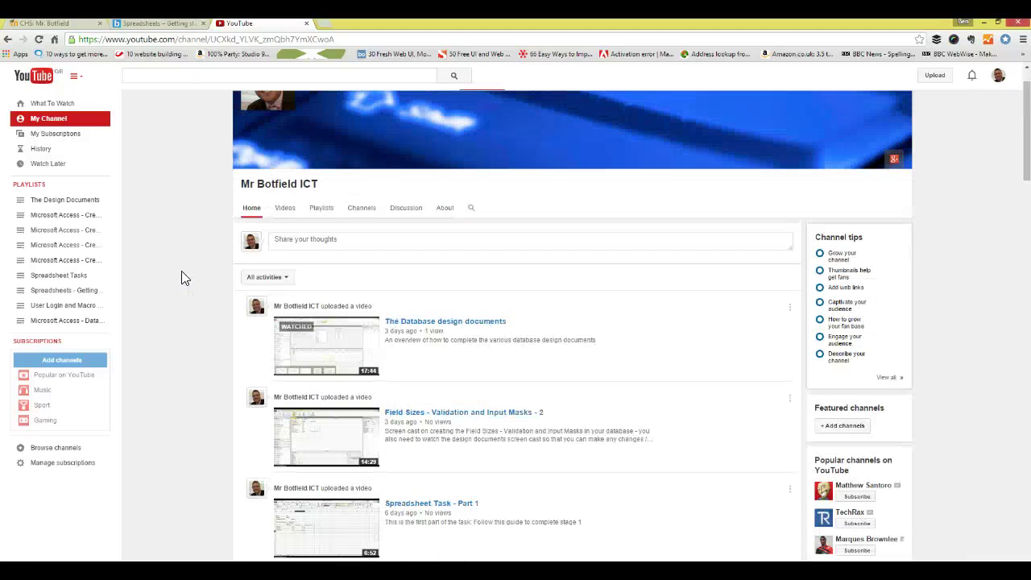
pyautogui.scroll(1, 181, 271)
# Step: Show the channel's playlists and locate the "Spreadsheets - Getting Started" playlist
pyautogui.click(322, 262)
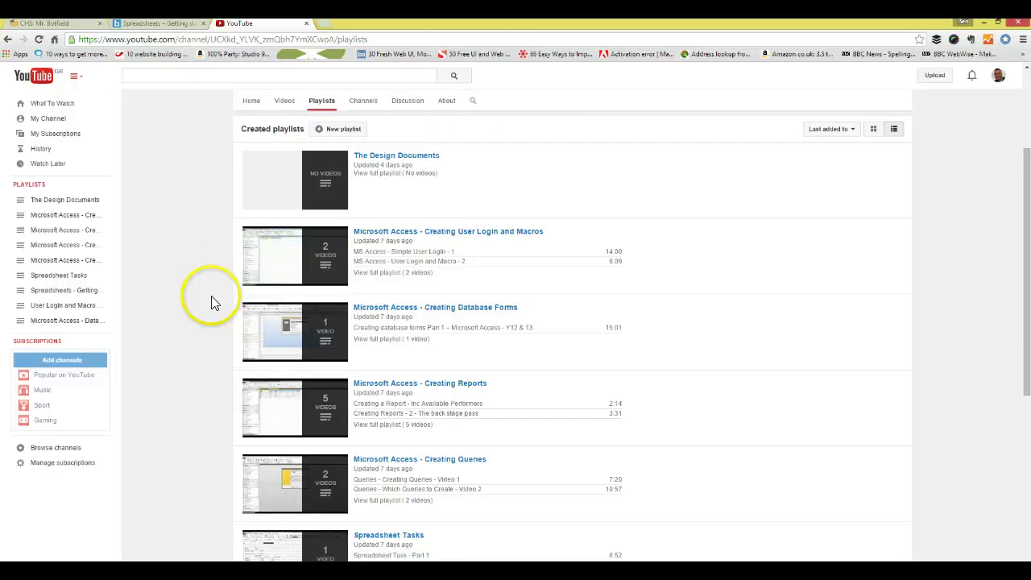
pyautogui.scroll(-1, 212, 306)
pyautogui.moveTo(253, 420)
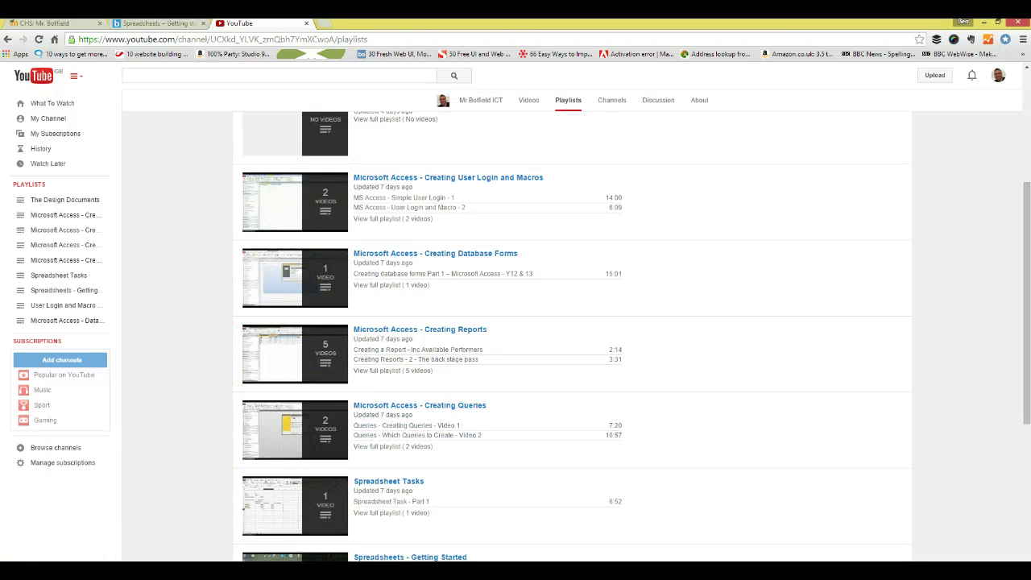
pyautogui.scroll(-4, 383, 245)
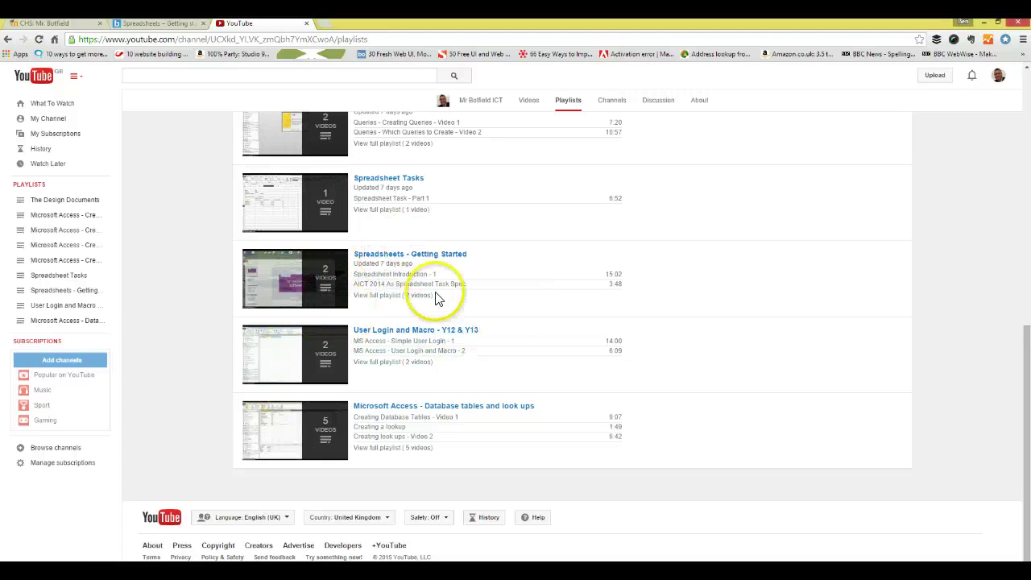
pyautogui.moveTo(339, 304)
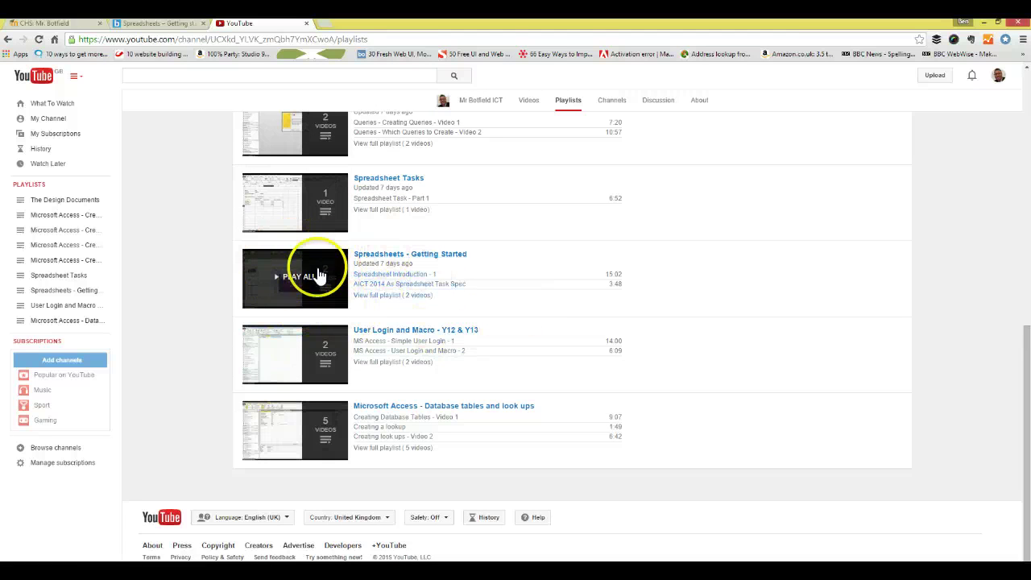
pyautogui.click(282, 277)
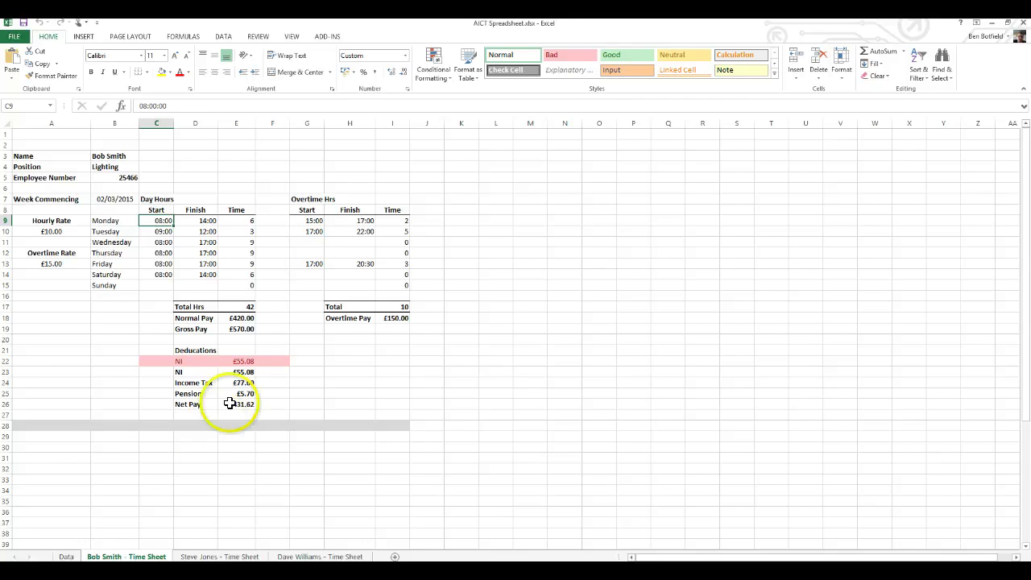
# Step: In the Excel time sheet, inspect the formula in Monday's day-hours Time cell, E9
pyautogui.click(239, 222)
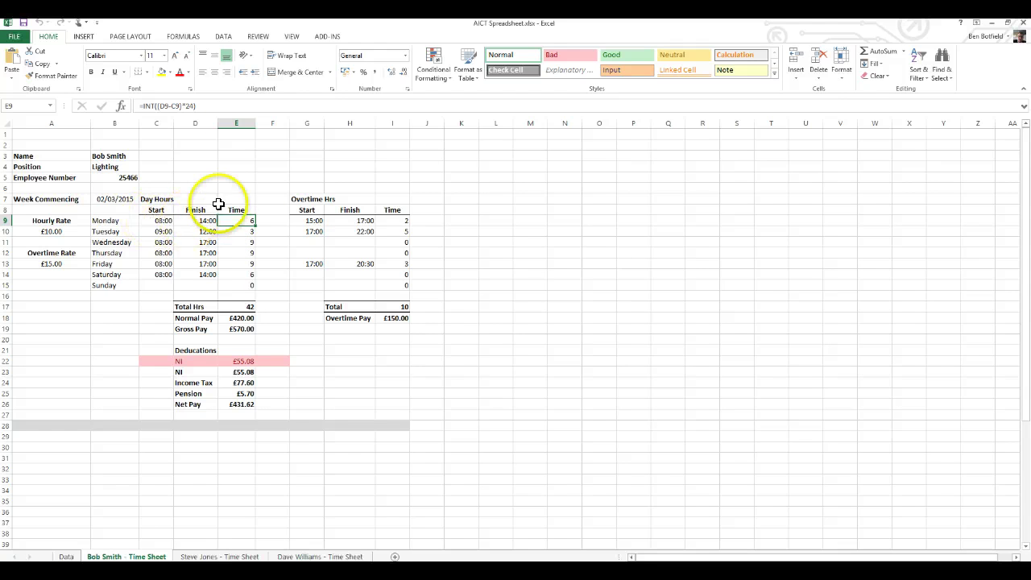
pyautogui.click(167, 105)
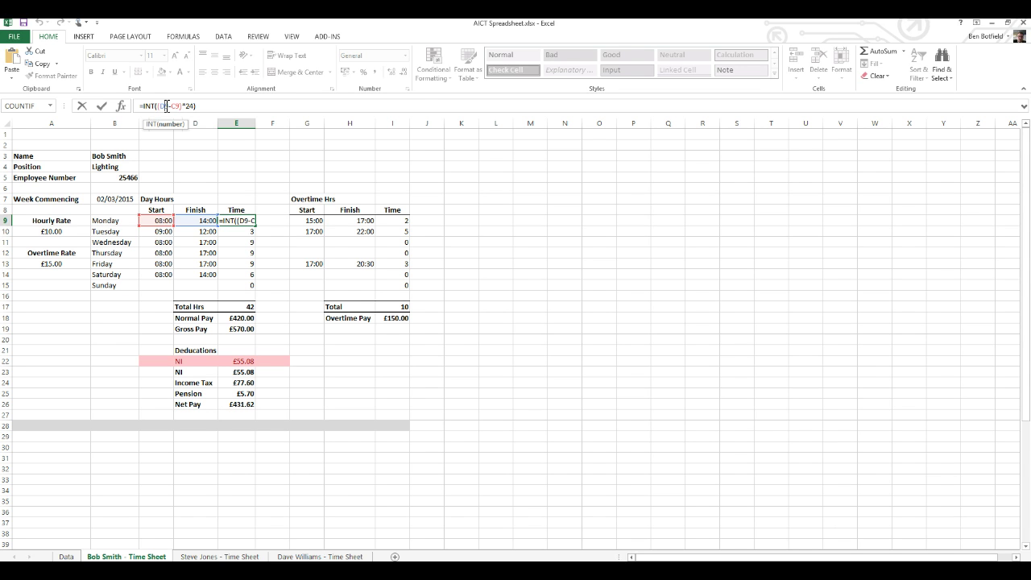
pyautogui.press('Return')
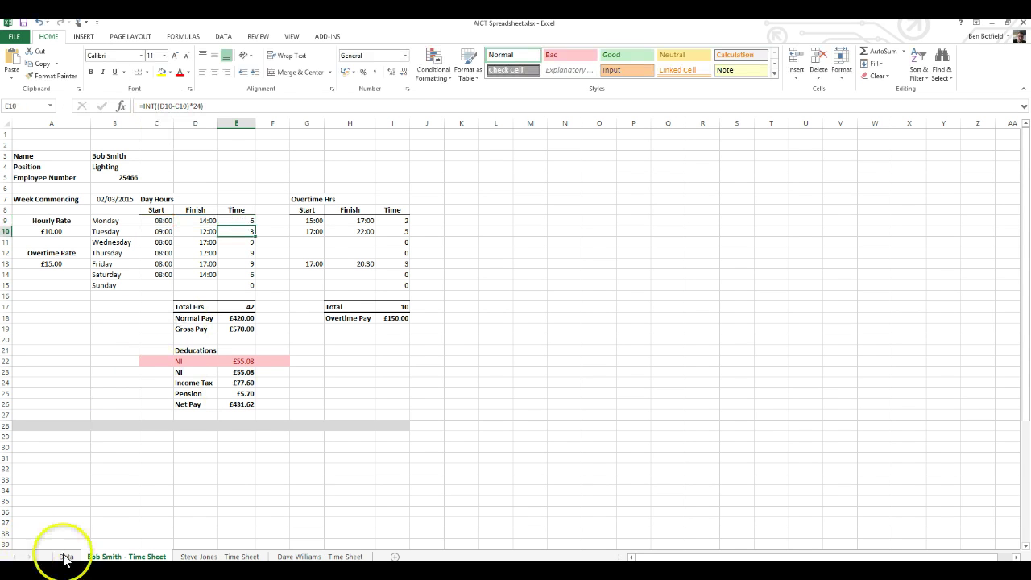
# Step: Compare Monday's start time in C9 with the cell references in the E9 formula, leaving the formula as it is
pyautogui.click(152, 218)
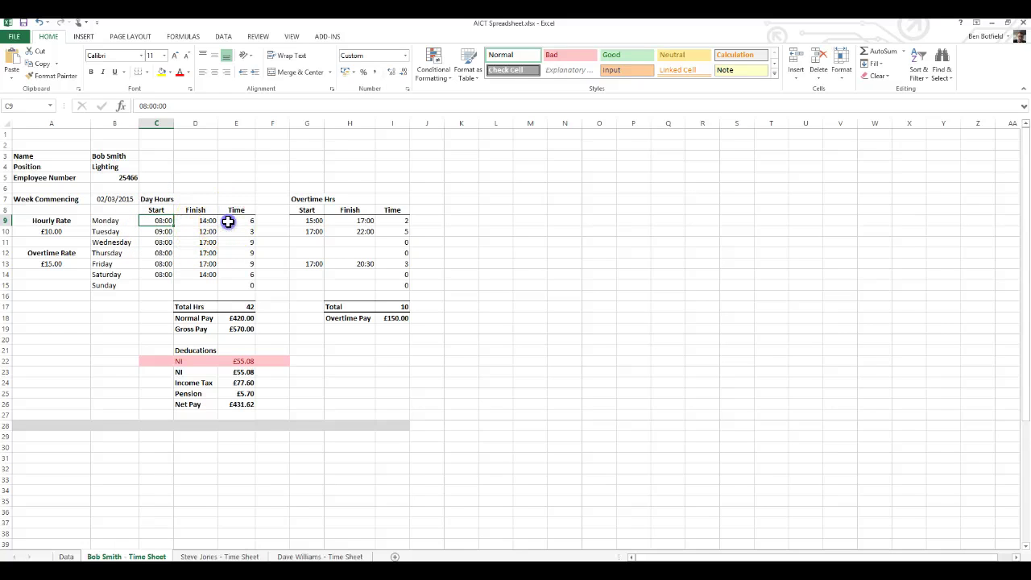
pyautogui.click(246, 220)
pyautogui.click(172, 105)
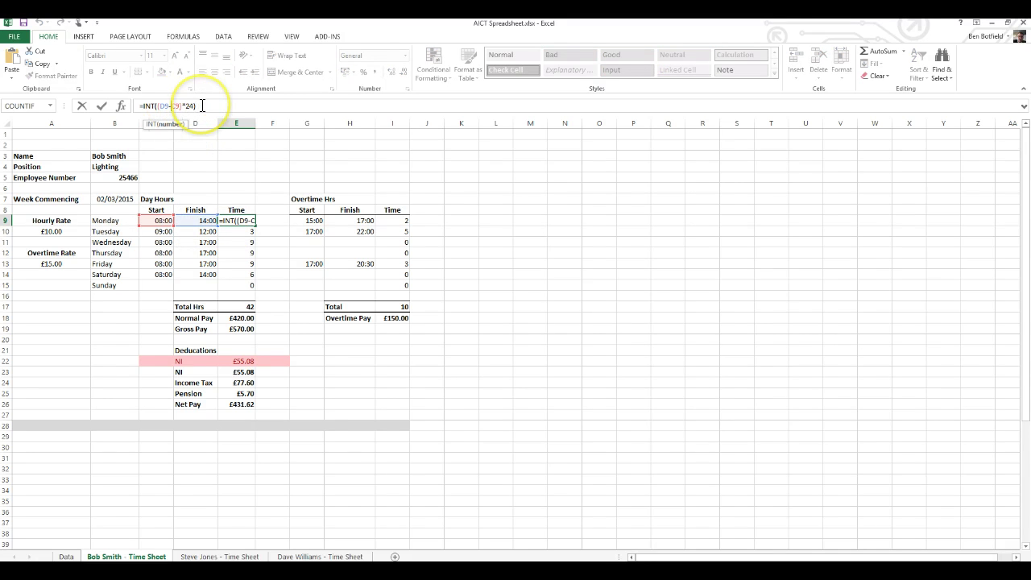
pyautogui.moveTo(182, 105); pyautogui.dragTo(161, 105)
pyautogui.rightClick(167, 109)
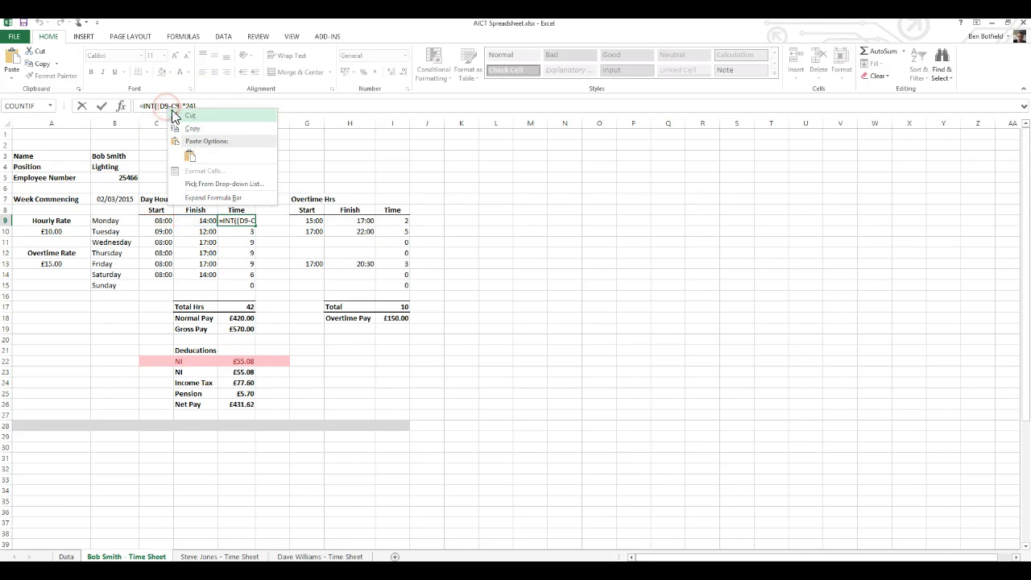
pyautogui.click(195, 141)
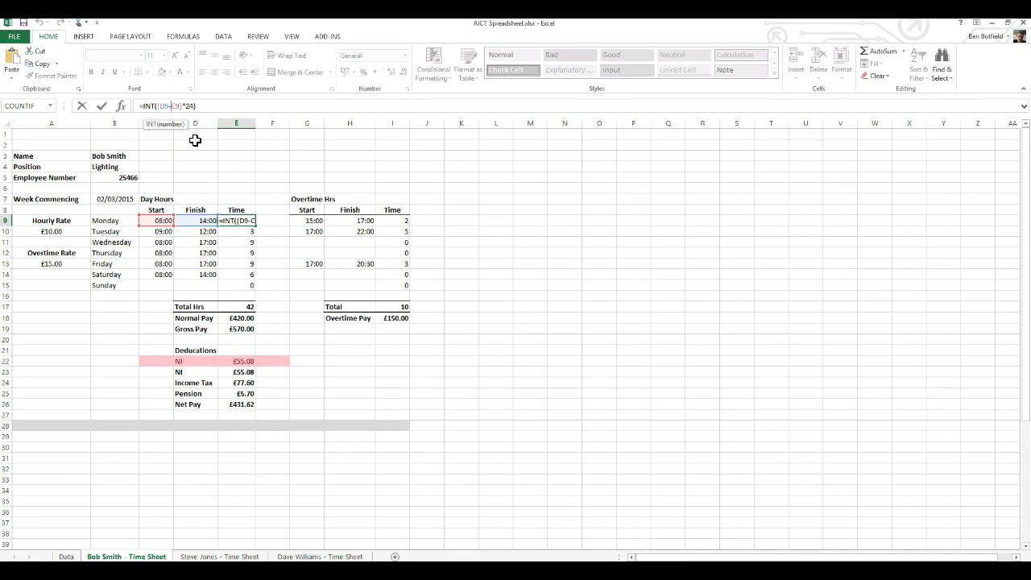
pyautogui.press('Return')
pyautogui.rightClick(192, 135)
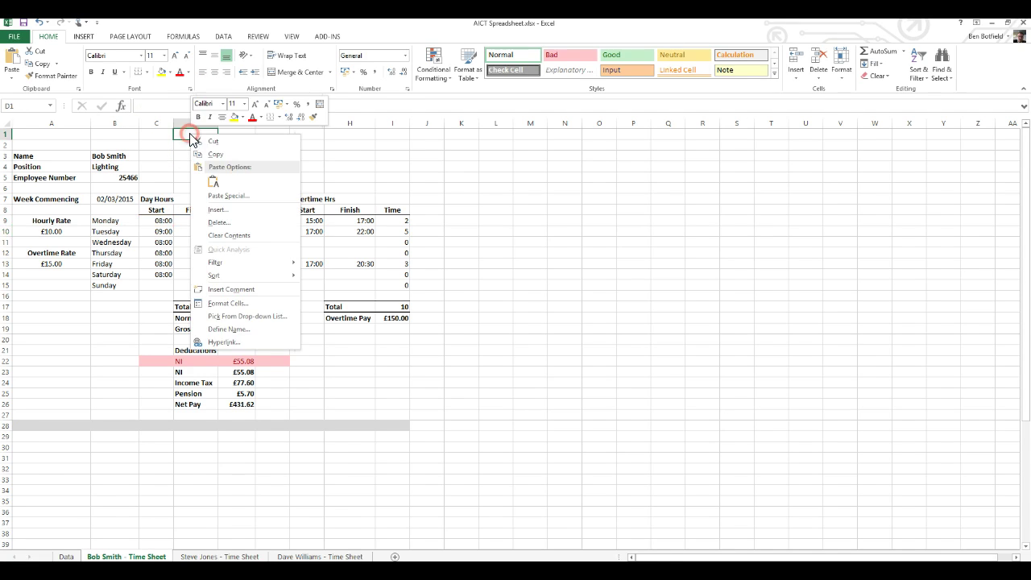
pyautogui.rightClick(192, 137)
# Step: Reopen the E9 formula to trace its start and finish time references, and close it without edits
pyautogui.click(236, 220)
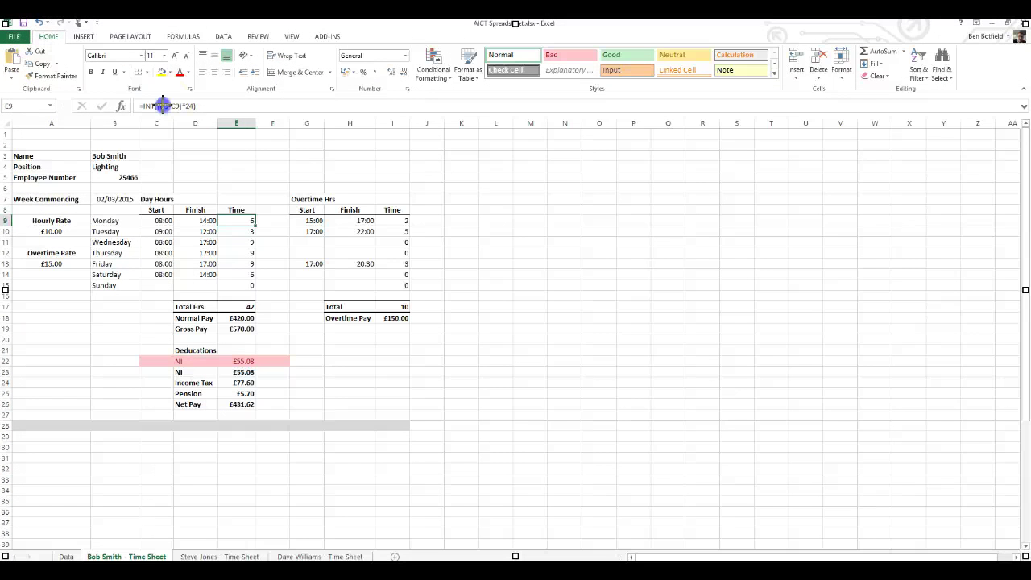
pyautogui.moveTo(162, 106); pyautogui.dragTo(133, 233)
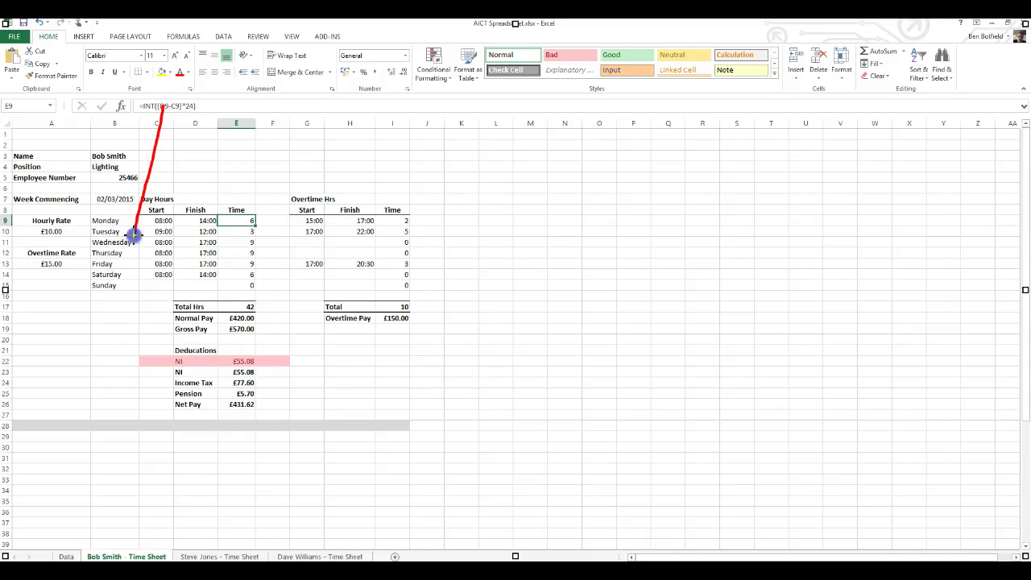
pyautogui.press('Escape')
pyautogui.click(173, 105)
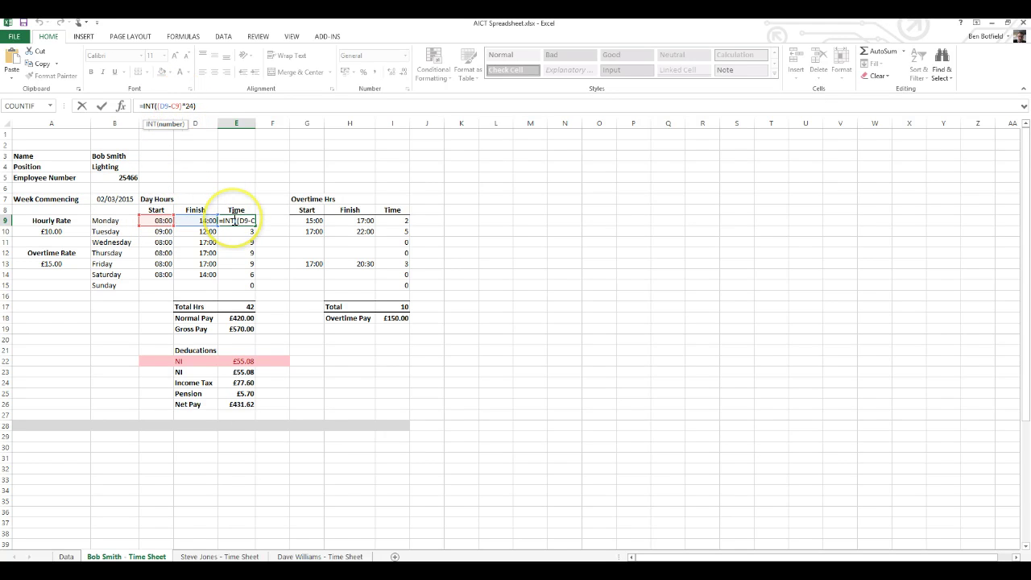
pyautogui.press('Return')
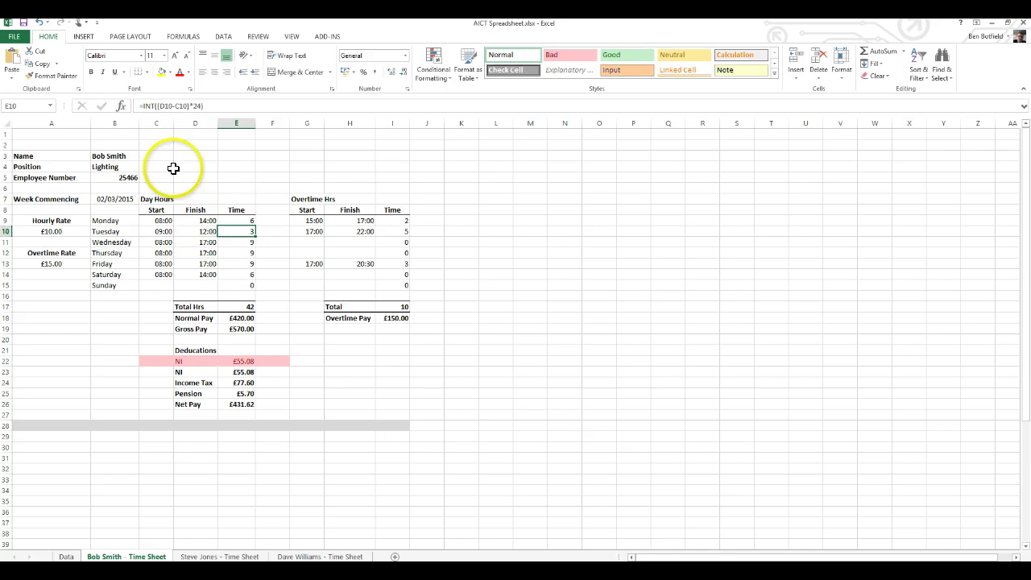
# Step: Clear the day-hours Time formulas for Tuesday to Sunday in E10:E15
pyautogui.click(167, 220)
pyautogui.moveTo(167, 220); pyautogui.dragTo(236, 220)
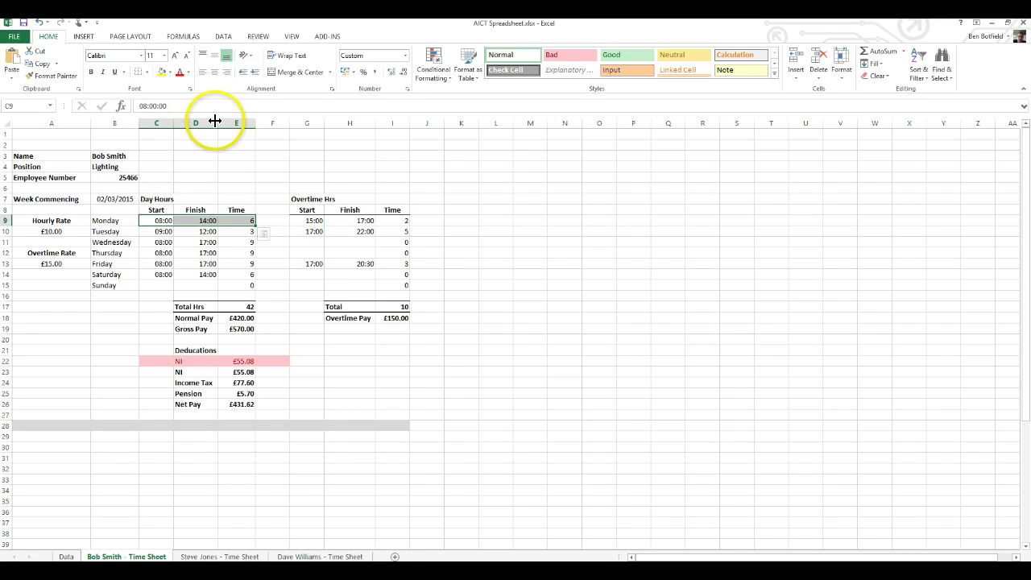
pyautogui.click(164, 231)
pyautogui.moveTo(235, 231); pyautogui.dragTo(244, 286)
pyautogui.press('Delete')
# Step: Fill Monday's Time formula from E9 down through Saturday in E14
pyautogui.click(231, 261)
pyautogui.moveTo(237, 223); pyautogui.dragTo(239, 220)
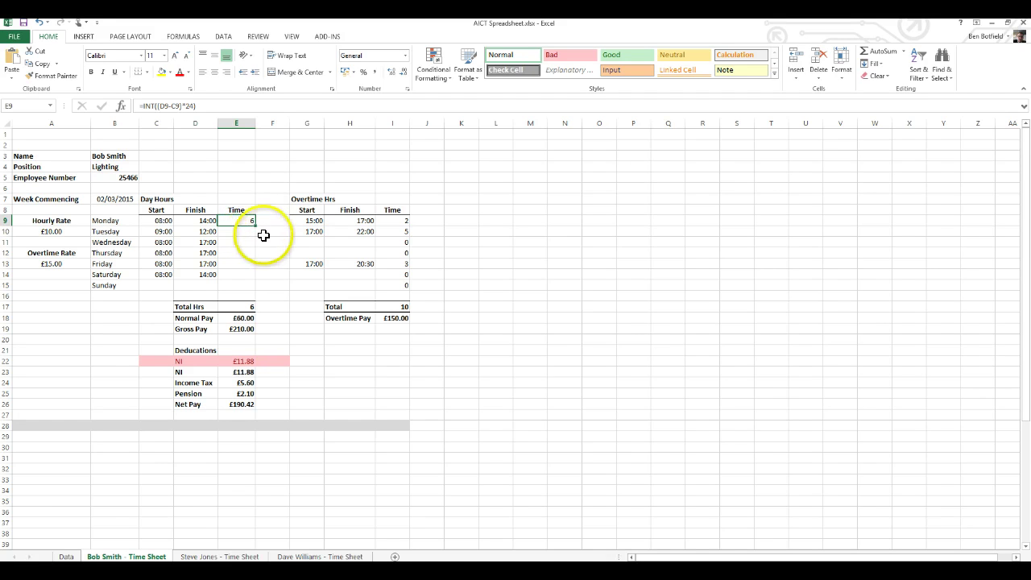
pyautogui.moveTo(255, 226); pyautogui.dragTo(254, 234)
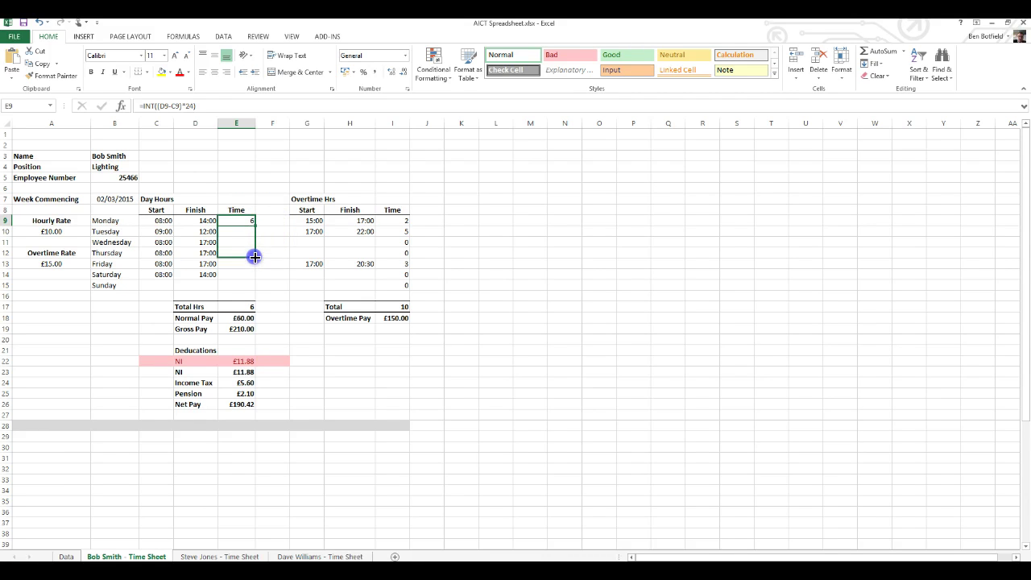
pyautogui.moveTo(253, 280); pyautogui.dragTo(253, 280)
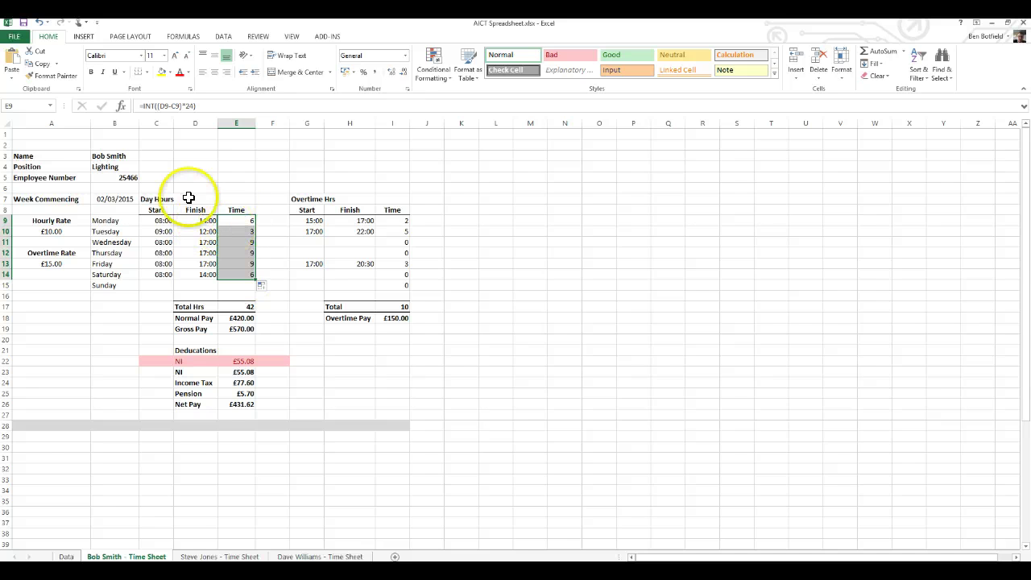
# Step: Compare the Time formulas for Monday, Tuesday and Wednesday in E9:E11 to trace how their row references shift, leaving them as they are
pyautogui.click(240, 220)
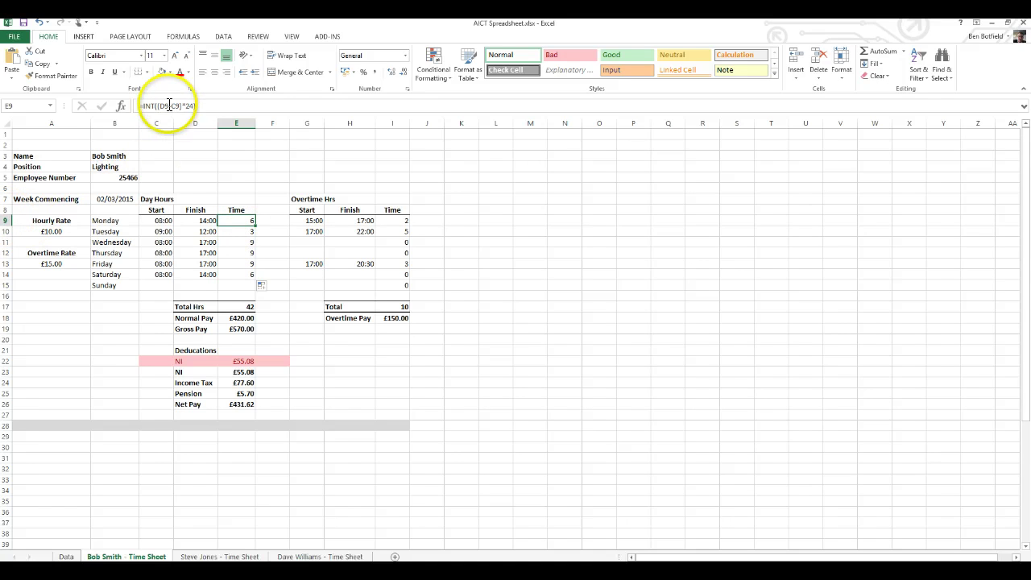
pyautogui.click(236, 231)
pyautogui.click(166, 106)
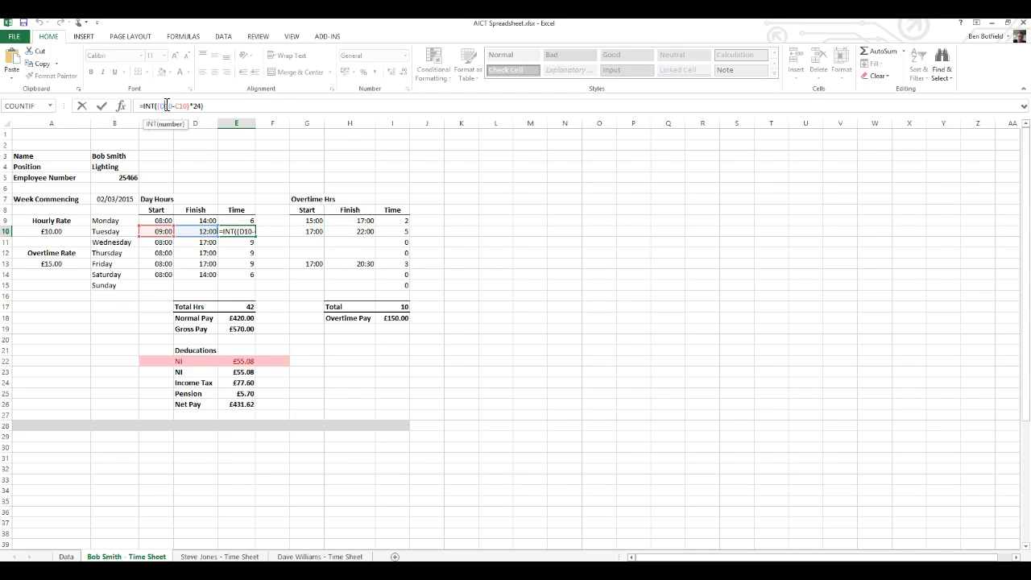
pyautogui.click(246, 241)
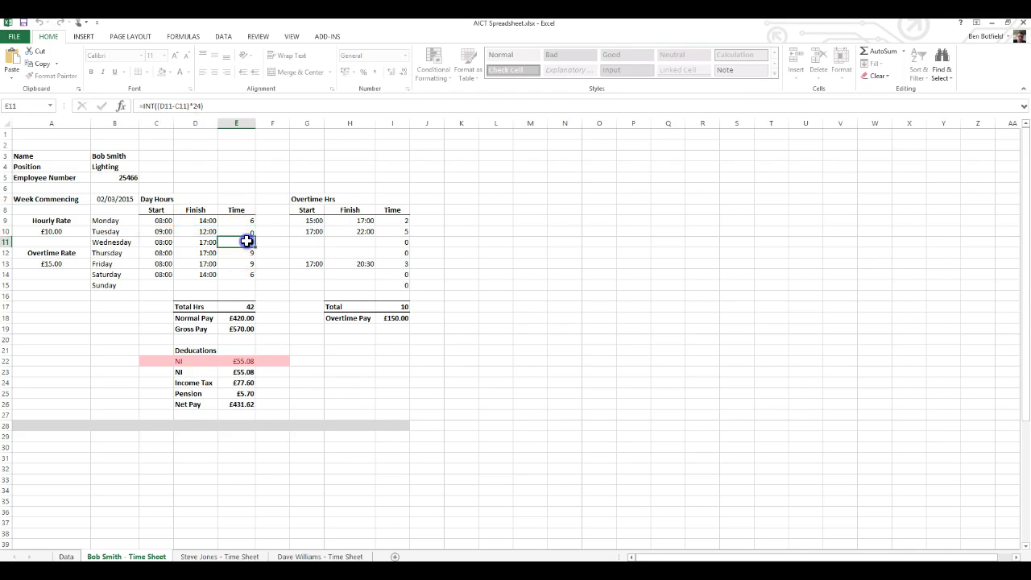
pyautogui.click(177, 109)
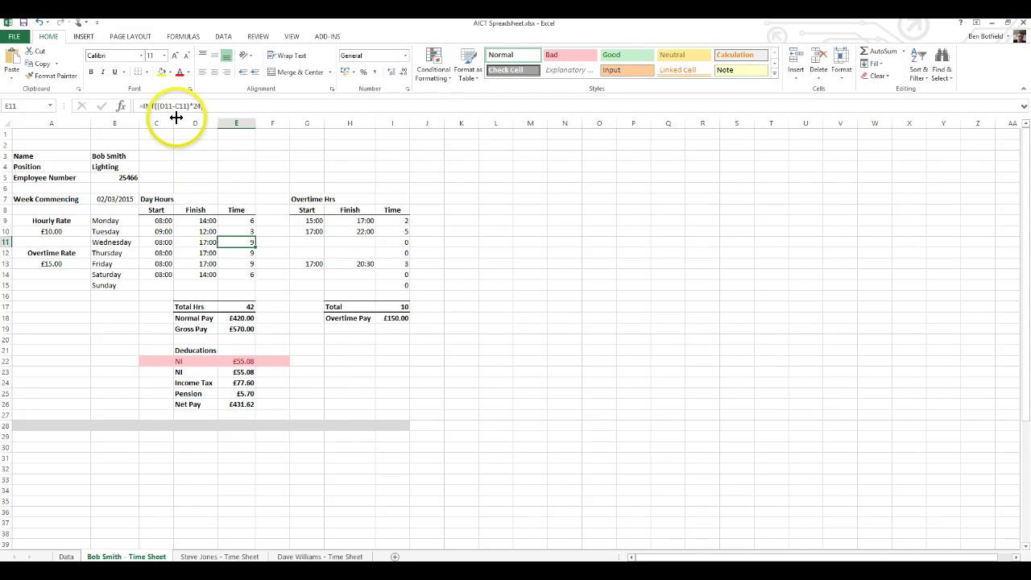
pyautogui.click(243, 230)
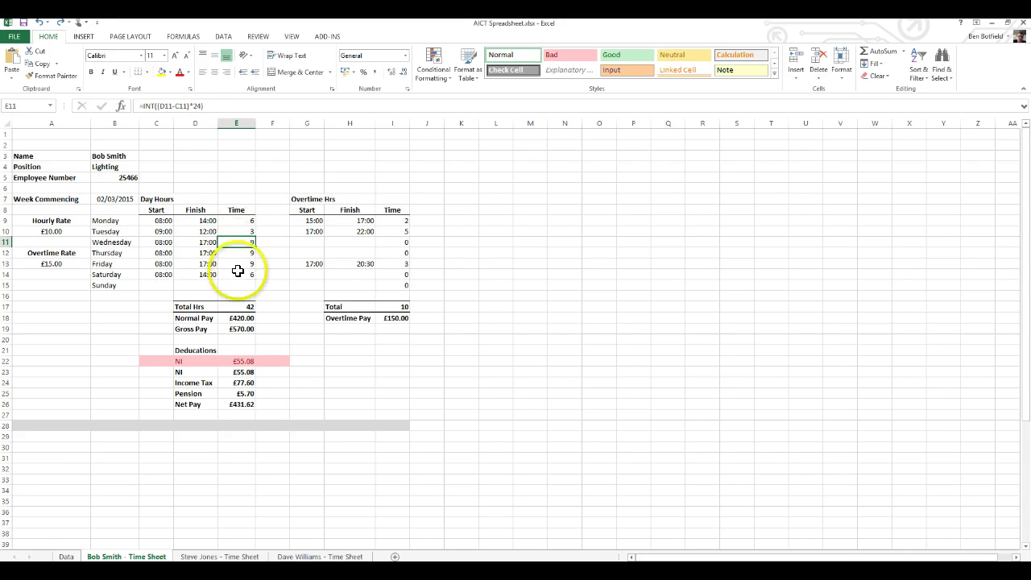
# Step: Examine the Total Hrs formula in E17 and the range it sums, closing it without edits
pyautogui.click(235, 307)
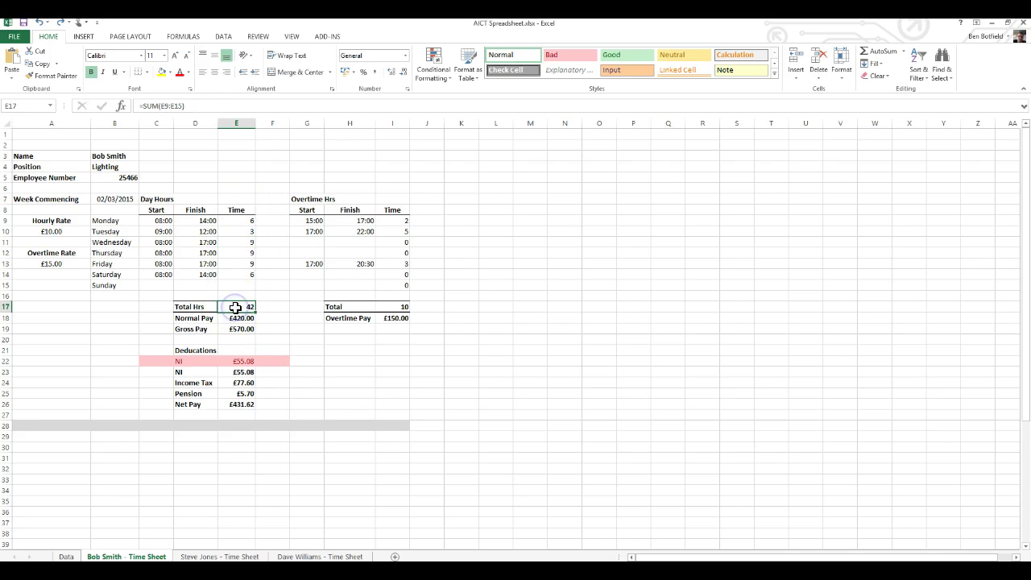
pyautogui.click(172, 105)
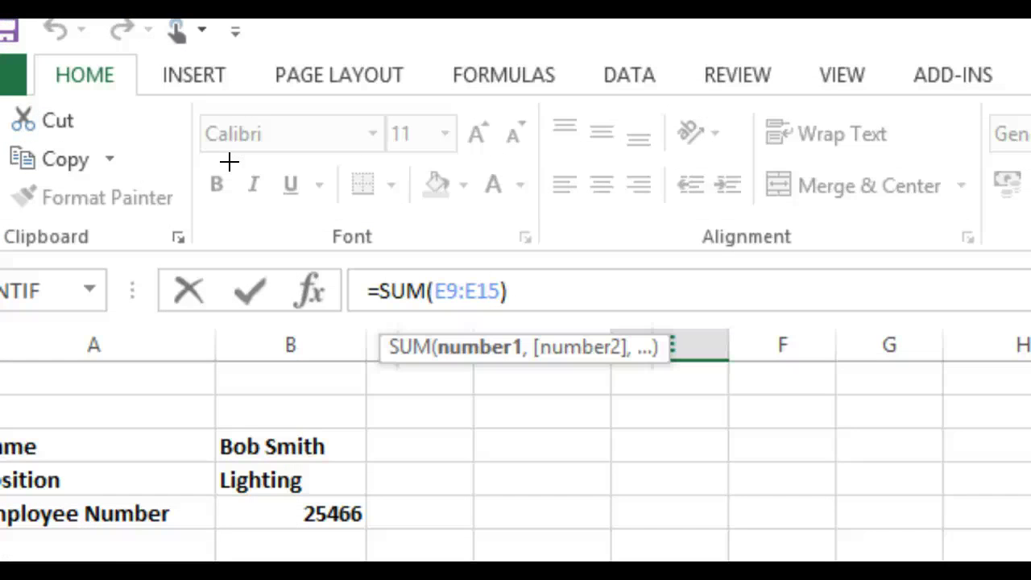
pyautogui.click(468, 284)
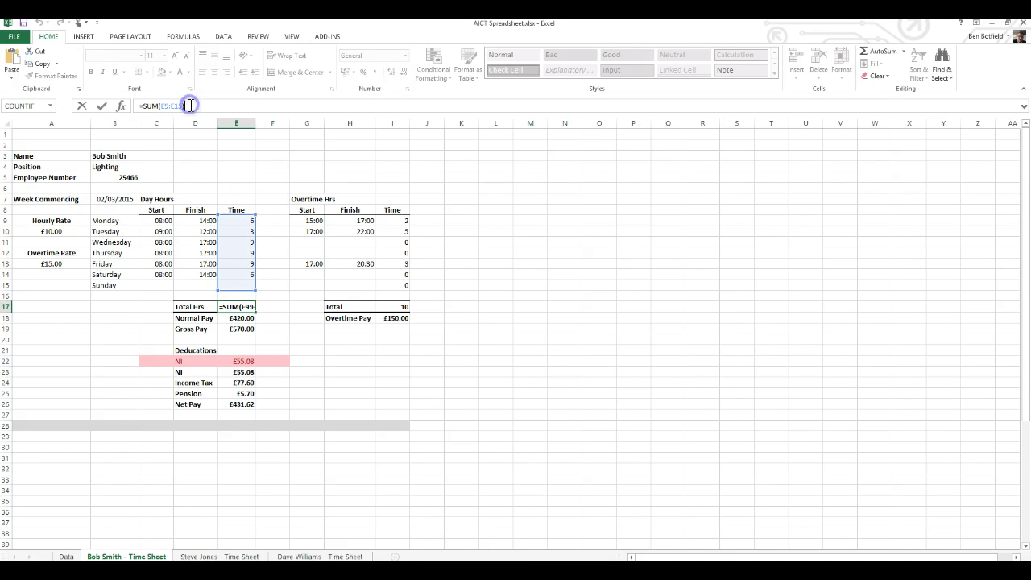
pyautogui.press('Return')
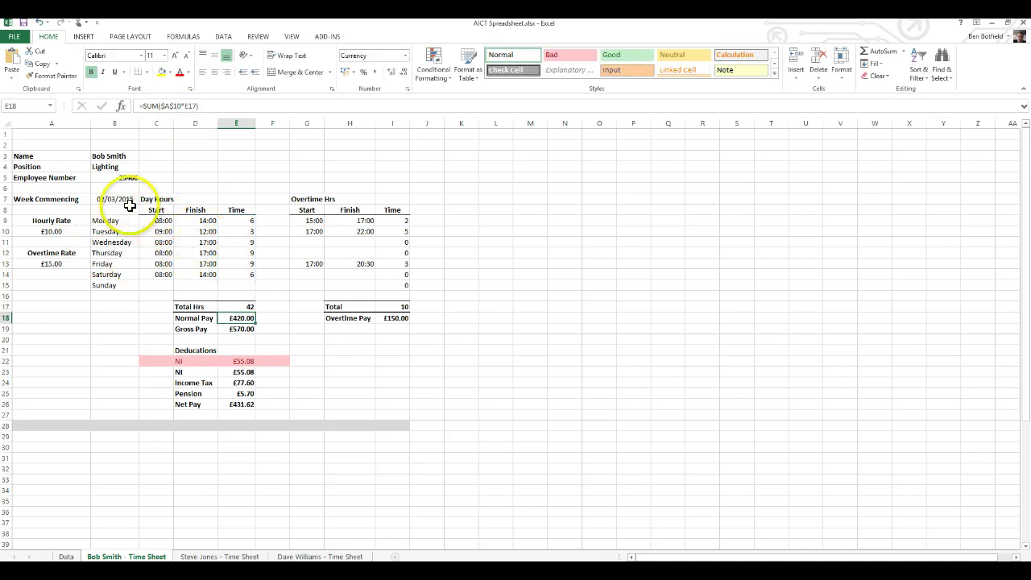
# Step: Highlight the day-hours block C7:E17, and inspect the overtime Total formula in I17 without changing it
pyautogui.moveTo(157, 201); pyautogui.dragTo(247, 306)
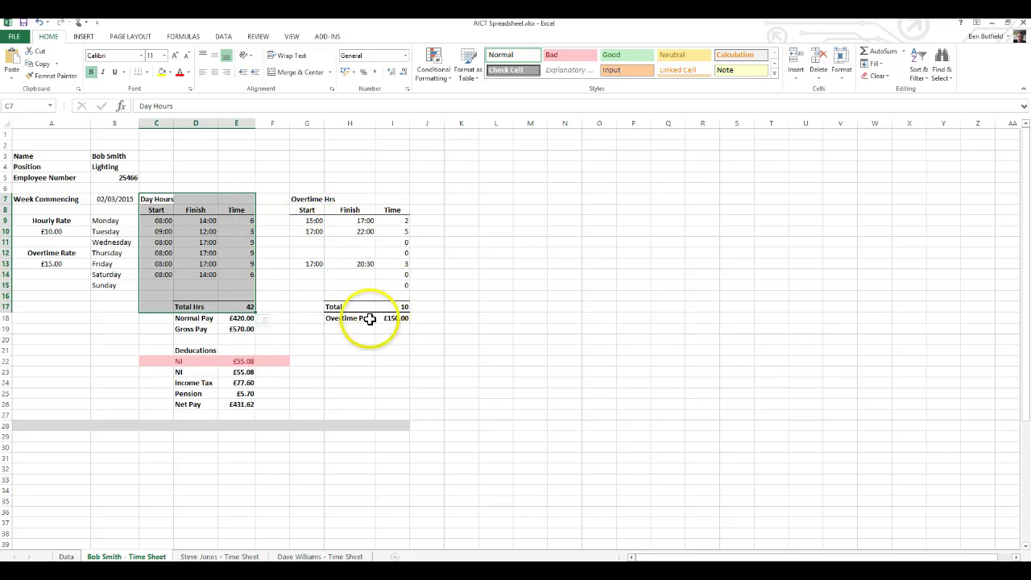
pyautogui.click(399, 306)
pyautogui.click(173, 106)
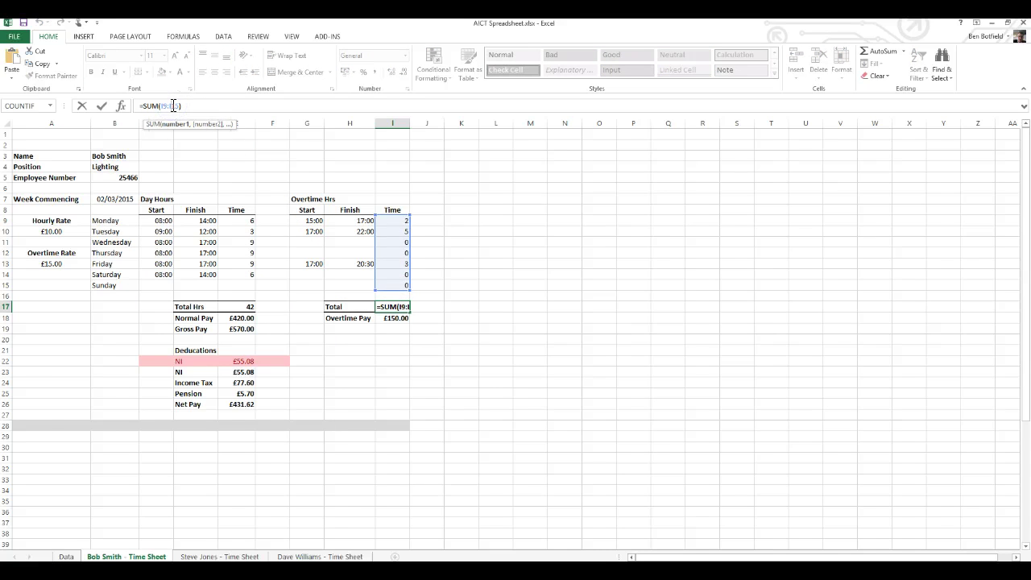
pyautogui.press('Return')
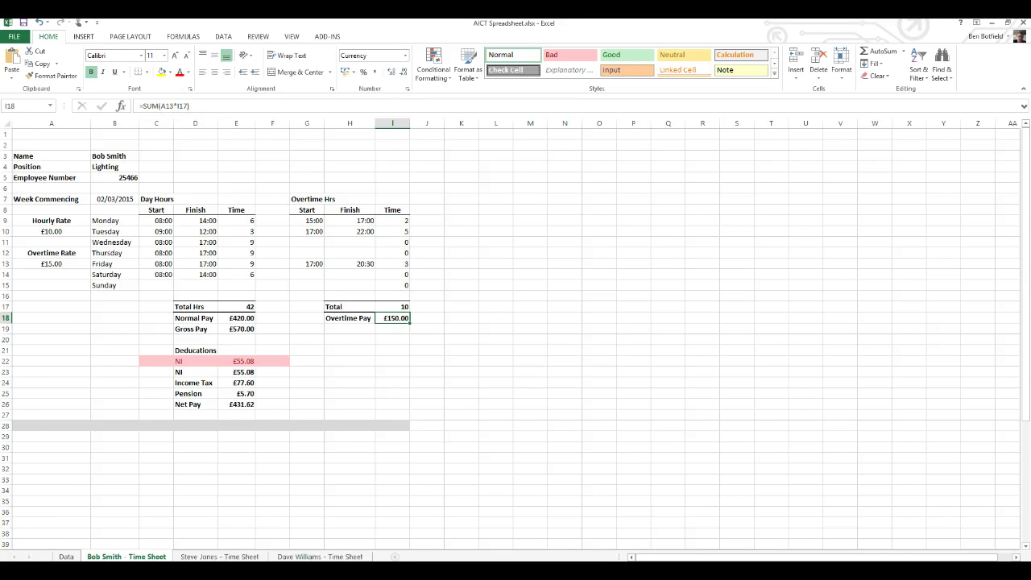
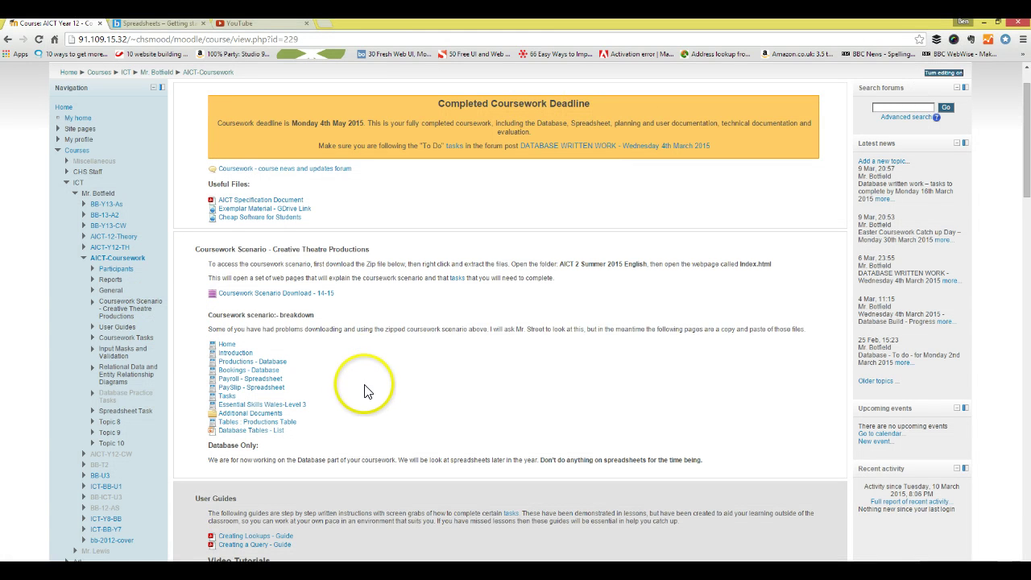
# Step: Open the PaySlip - Spreadsheet page from the coursework scenario breakdown and highlight the overtime rate rule "Rate of pay * 1.5"
pyautogui.scroll(-1, 357, 374)
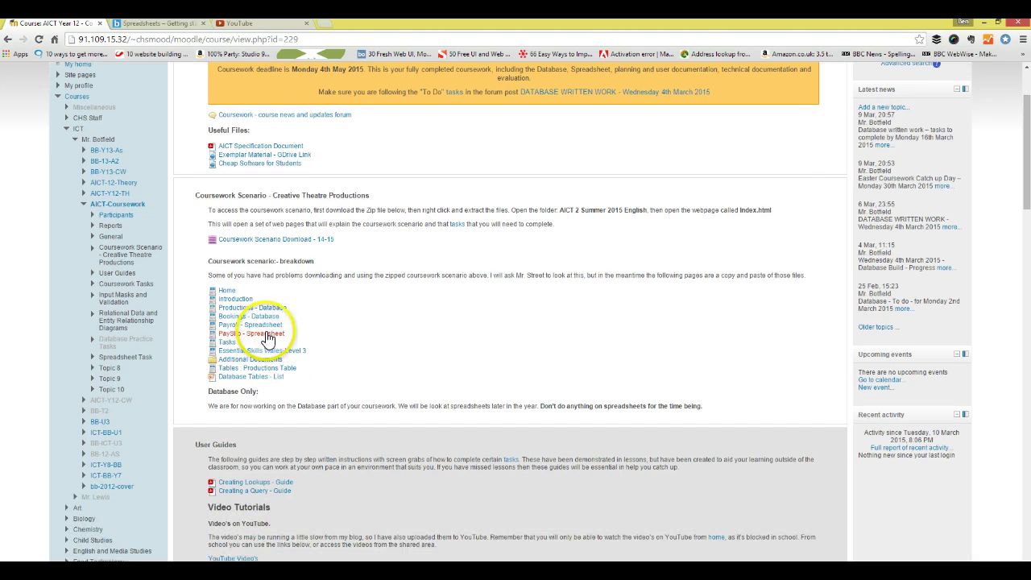
pyautogui.click(235, 335)
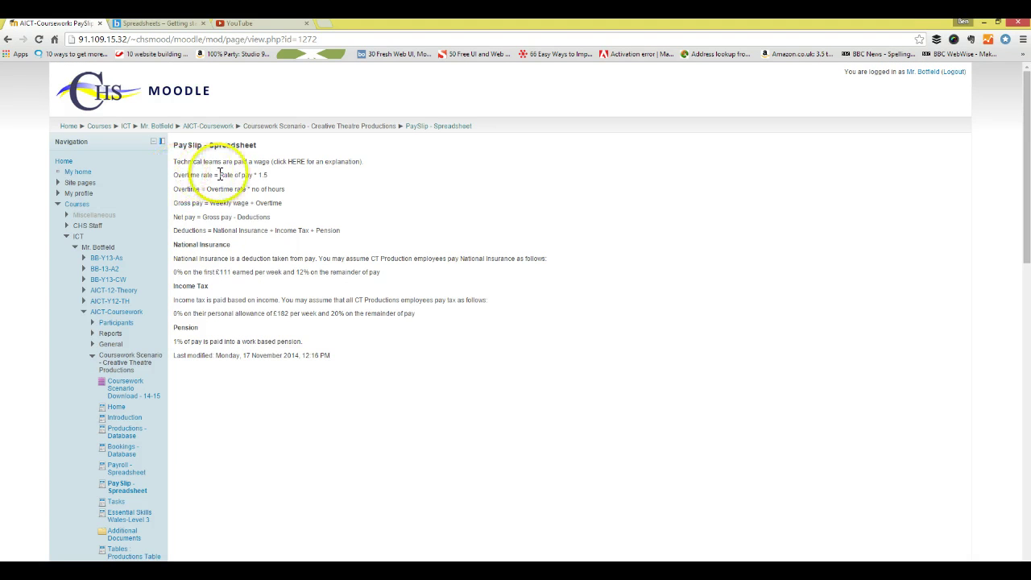
pyautogui.moveTo(217, 174); pyautogui.dragTo(277, 173)
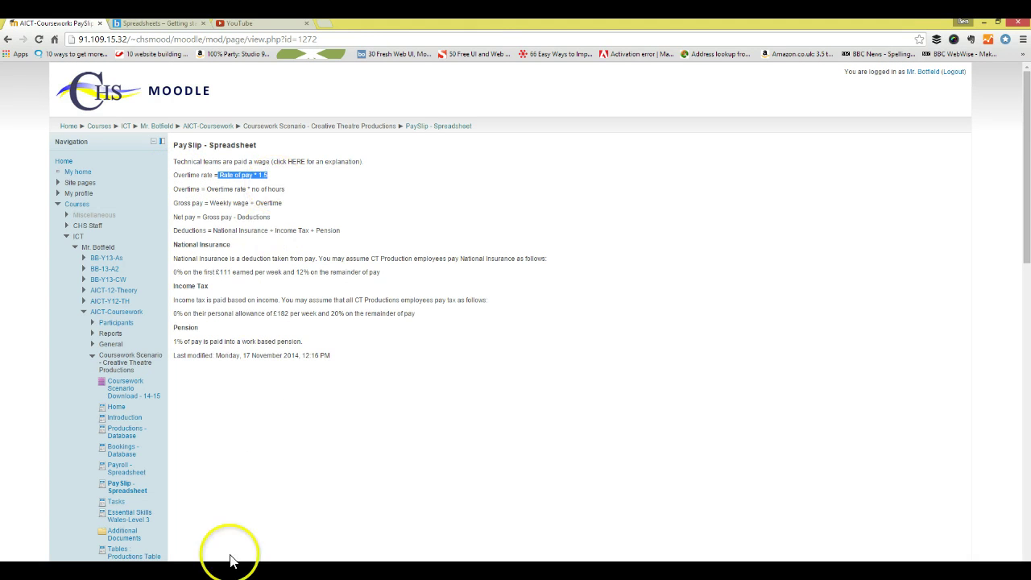
# Step: Switch back to the Excel time sheet and examine the Overtime Rate formula in A13
pyautogui.click(211, 574)
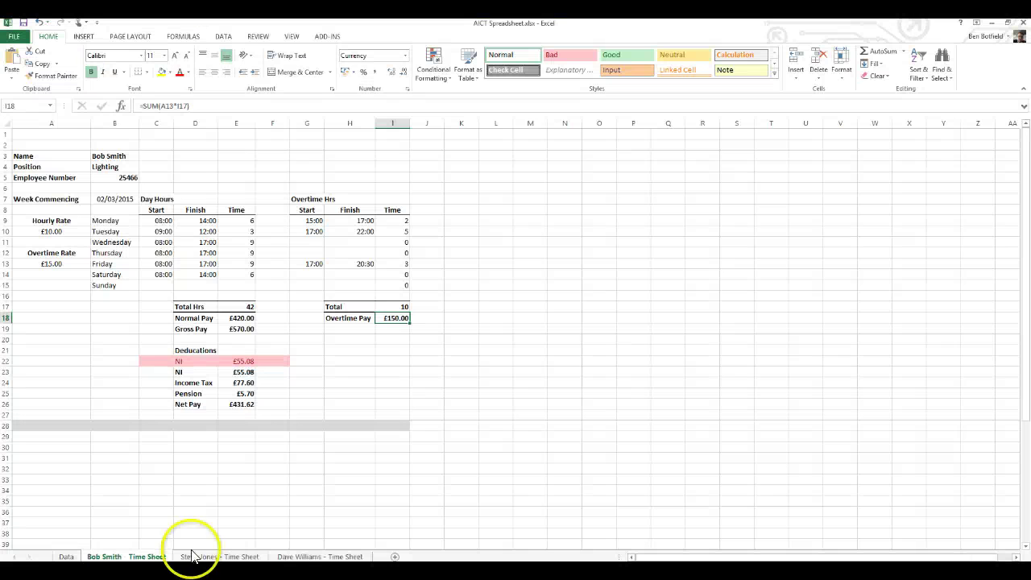
pyautogui.click(50, 264)
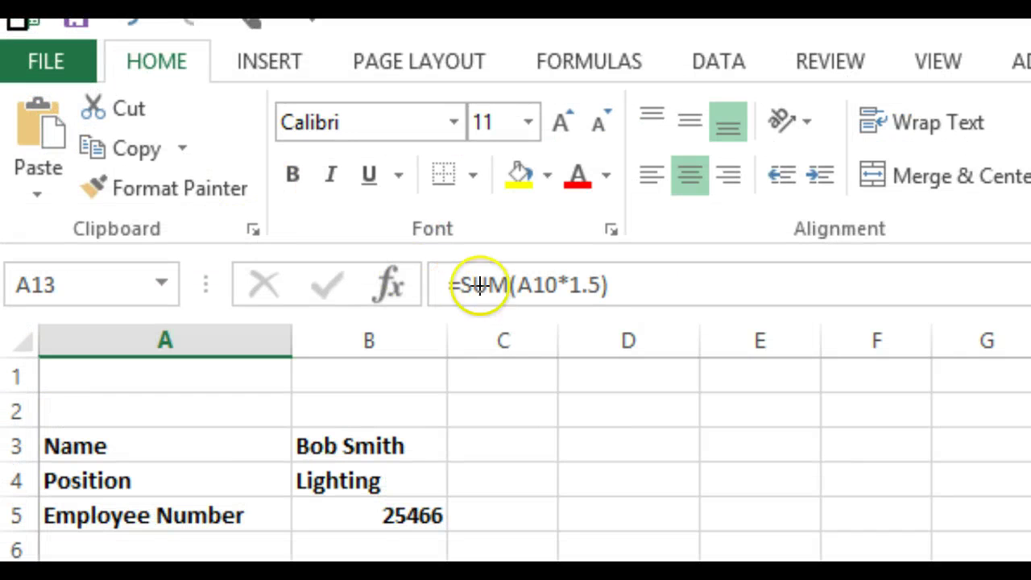
pyautogui.click(585, 289)
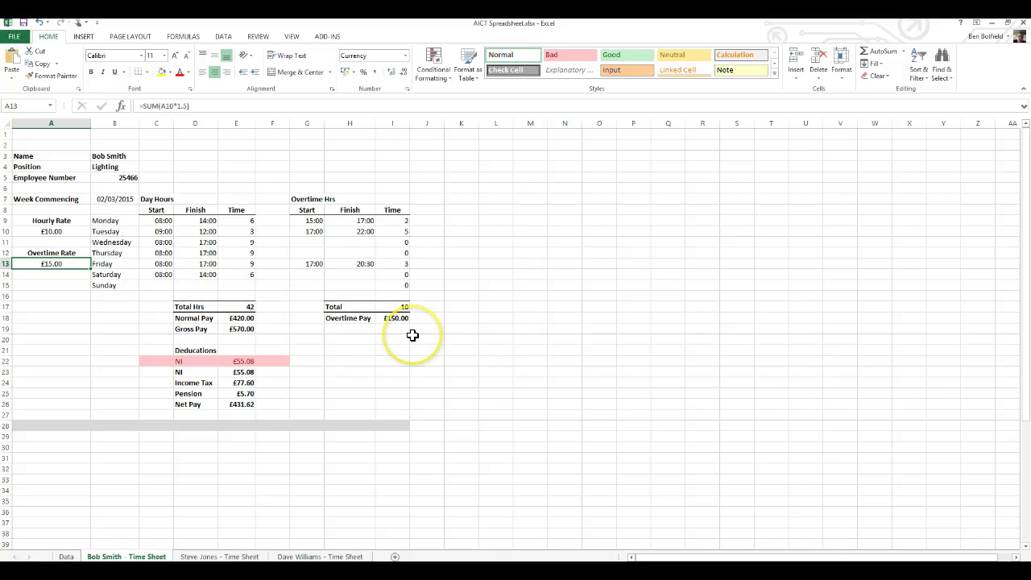
# Step: Inspect the Normal Pay formula in E18, including its absolute reference to the hourly rate, and close it without edits
pyautogui.click(241, 319)
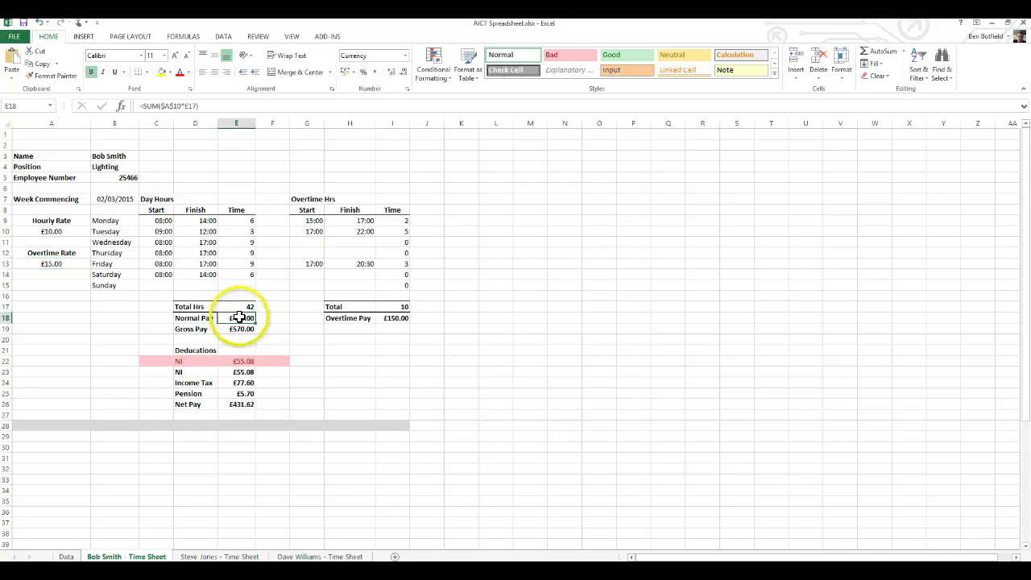
pyautogui.click(175, 105)
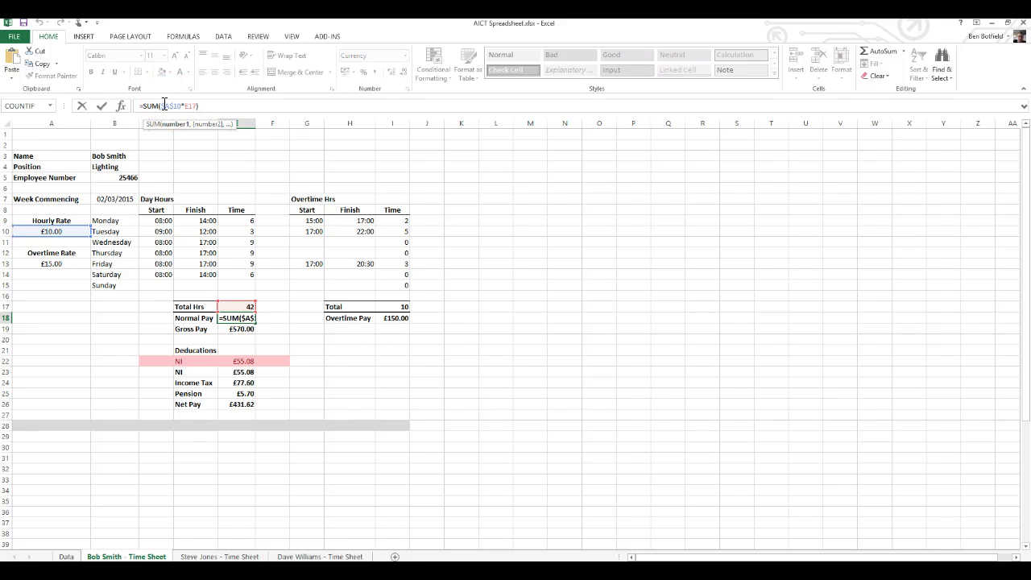
pyautogui.click(171, 106)
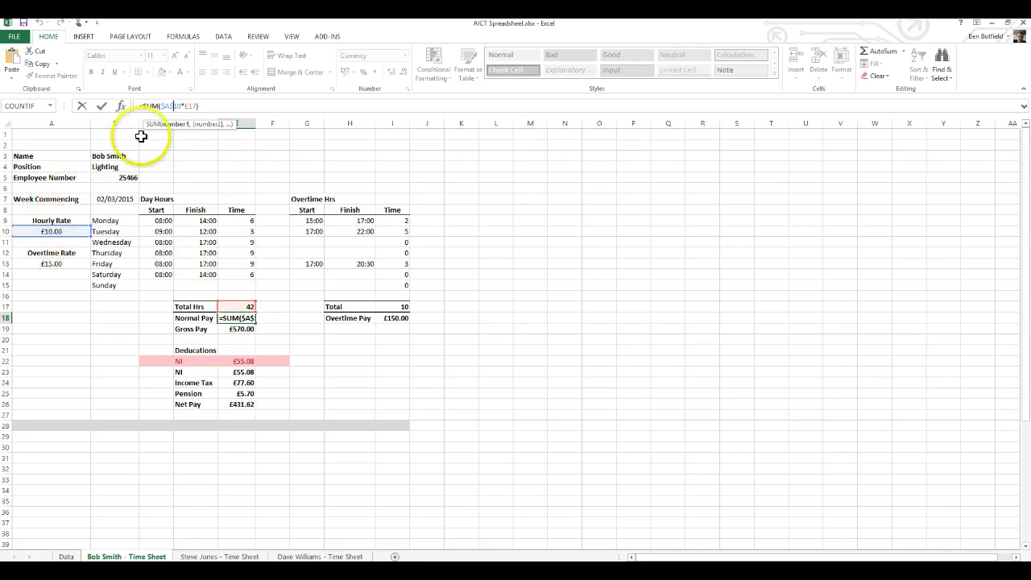
pyautogui.click(208, 105)
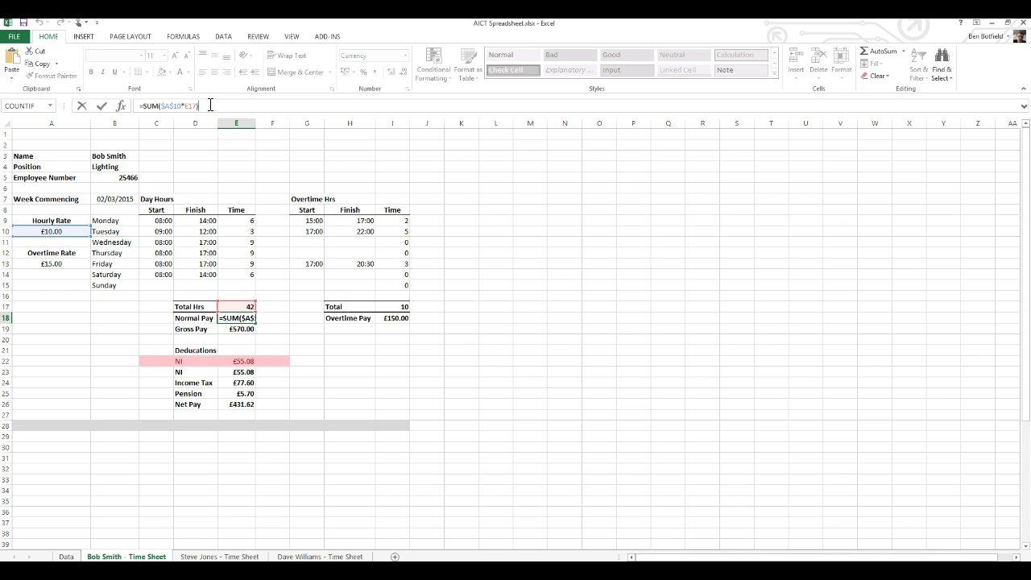
pyautogui.press('Return')
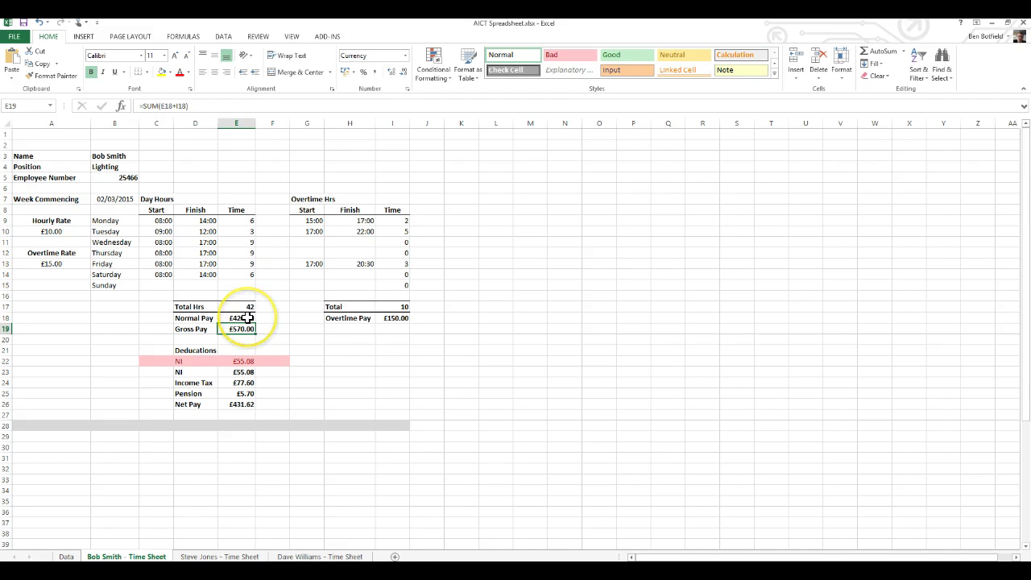
# Step: Open the Overtime Pay formula in I18 to trace its overtime rate and hours references, leaving it as it is
pyautogui.click(398, 319)
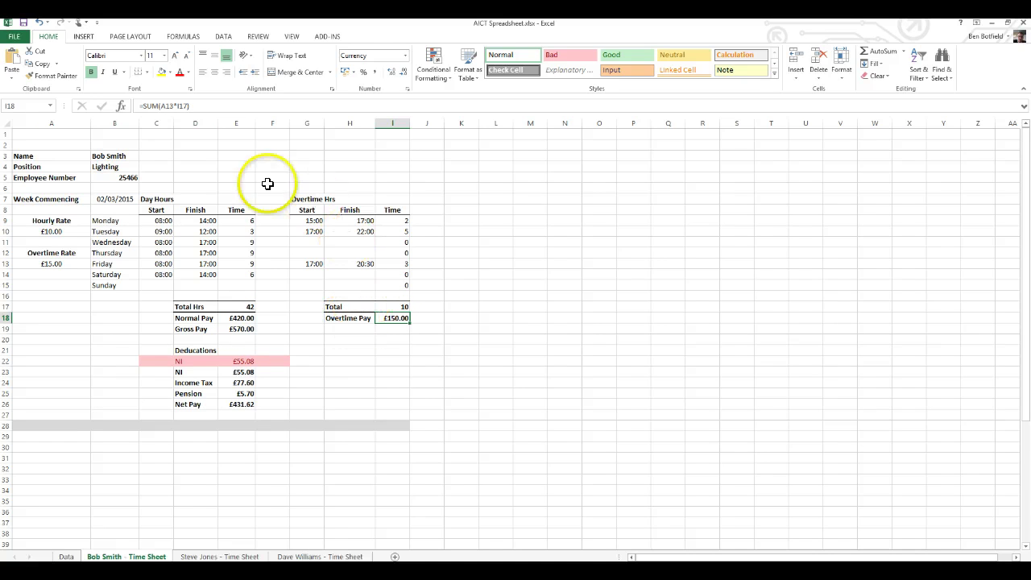
pyautogui.click(166, 104)
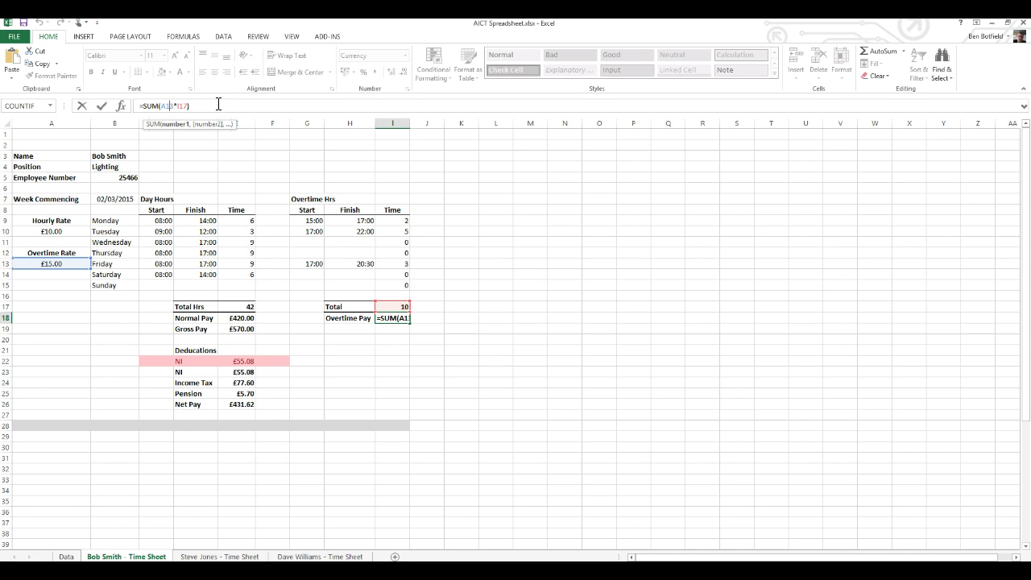
pyautogui.press('Return')
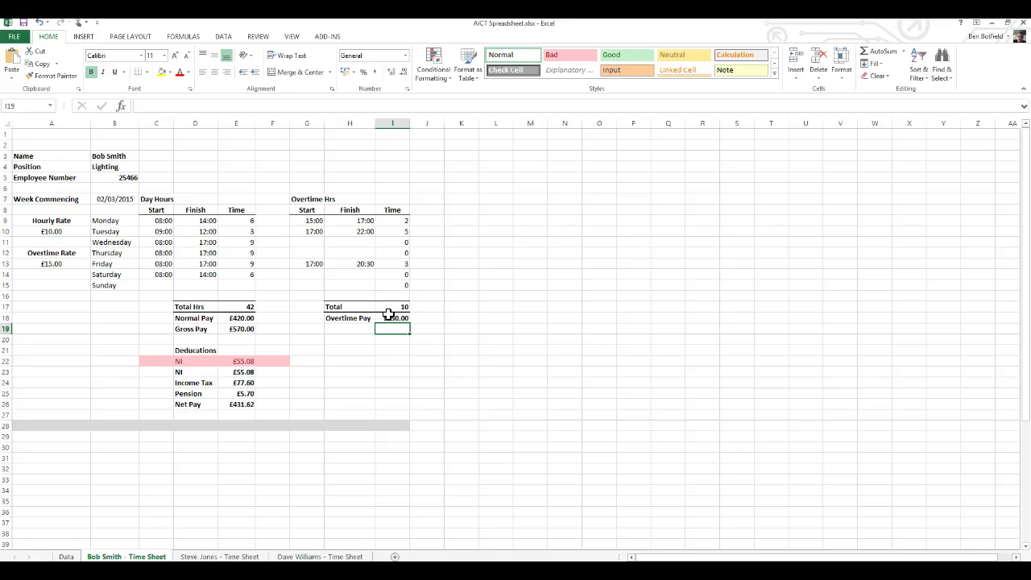
# Step: Trace the normal and overtime pay references in the Gross Pay formula in E19, and close it without edits
pyautogui.click(244, 329)
pyautogui.click(164, 105)
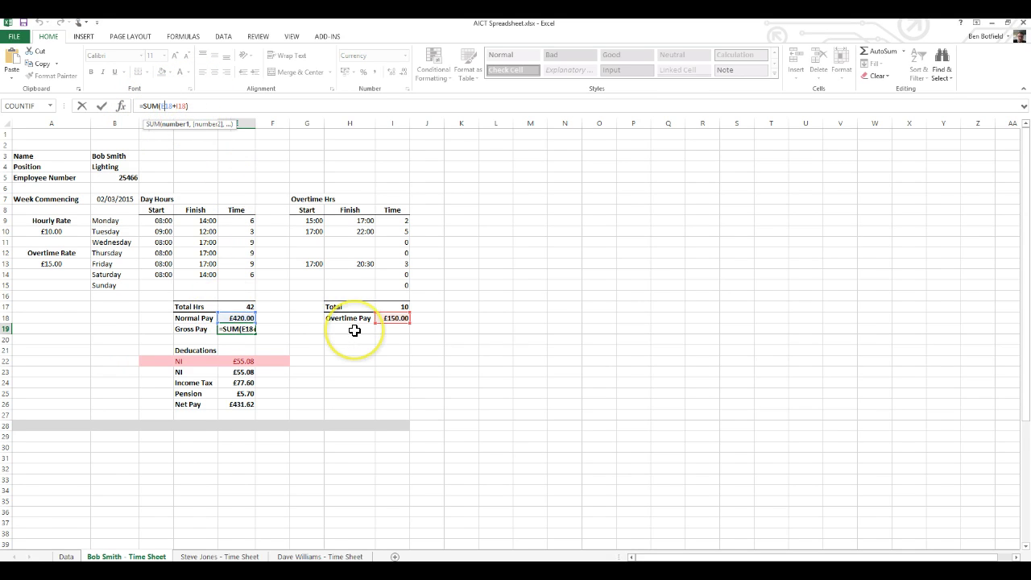
pyautogui.click(200, 106)
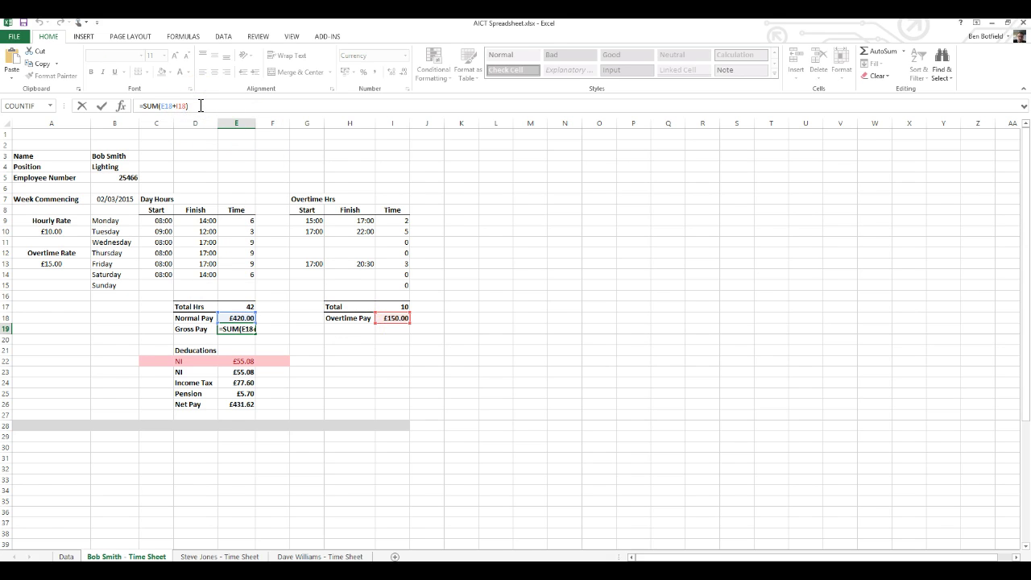
pyautogui.press('Return')
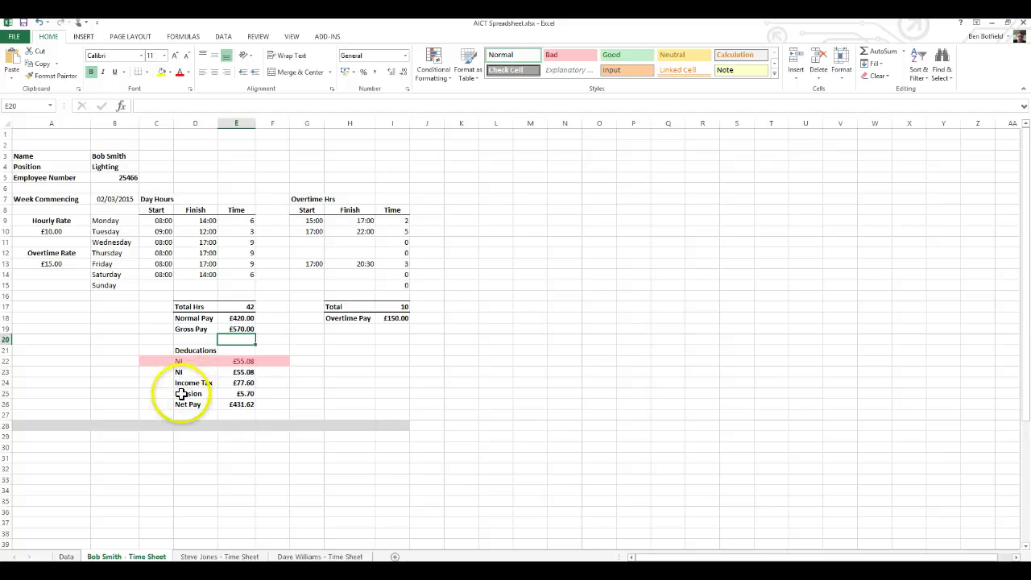
# Step: Switch to the PaySlip page in Chrome and highlight the National Insurance rules, ending on "12% on the remainder of pay"
pyautogui.moveTo(179, 564)
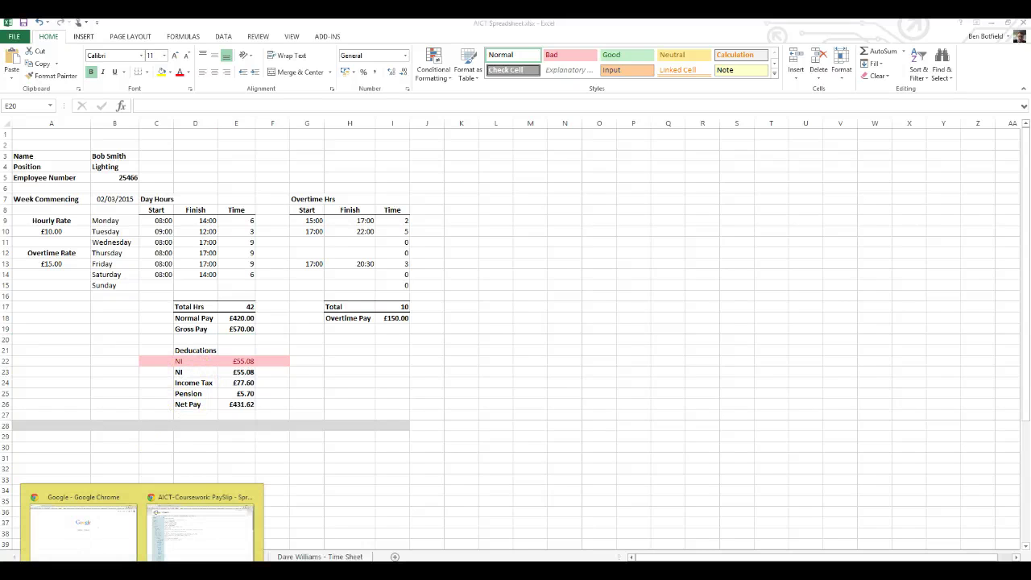
pyautogui.click(180, 535)
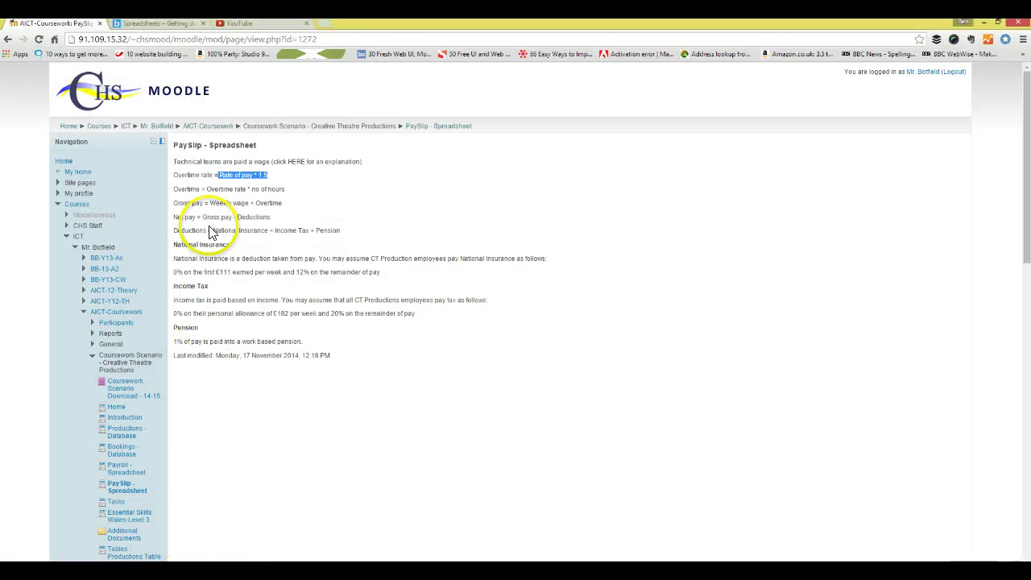
pyautogui.moveTo(173, 258); pyautogui.dragTo(333, 254)
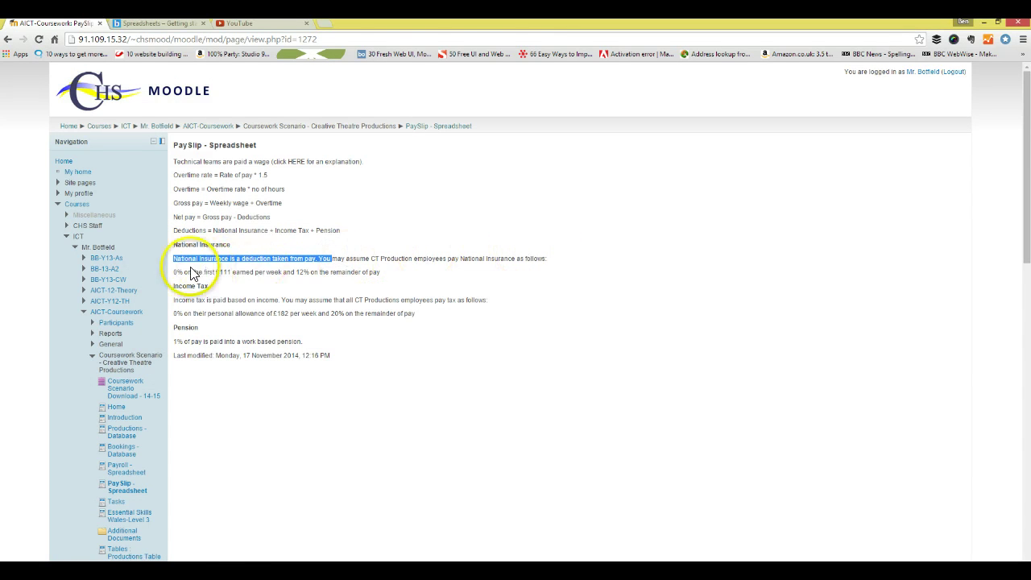
pyautogui.moveTo(173, 272); pyautogui.dragTo(231, 272)
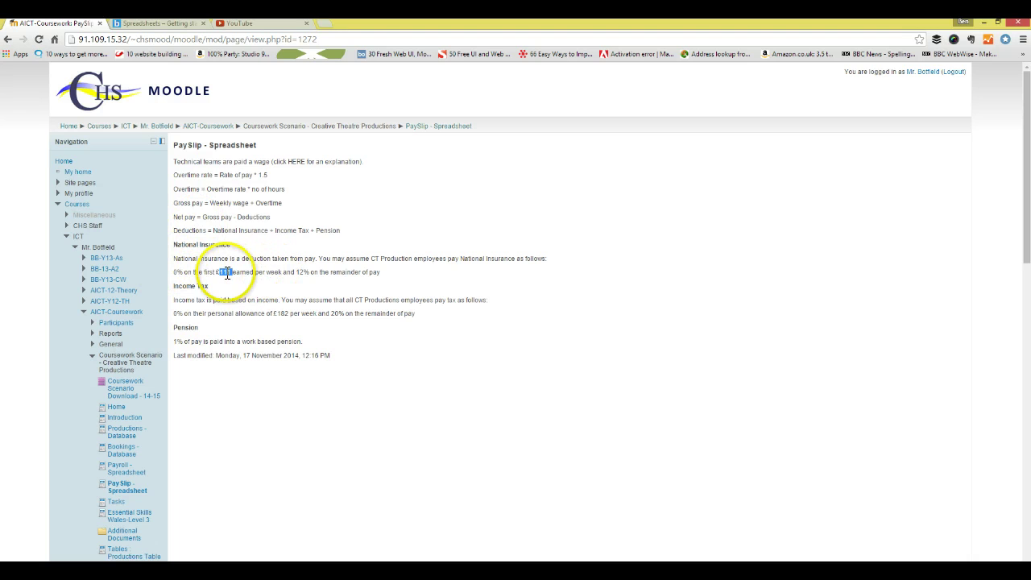
pyautogui.moveTo(227, 272); pyautogui.dragTo(382, 271)
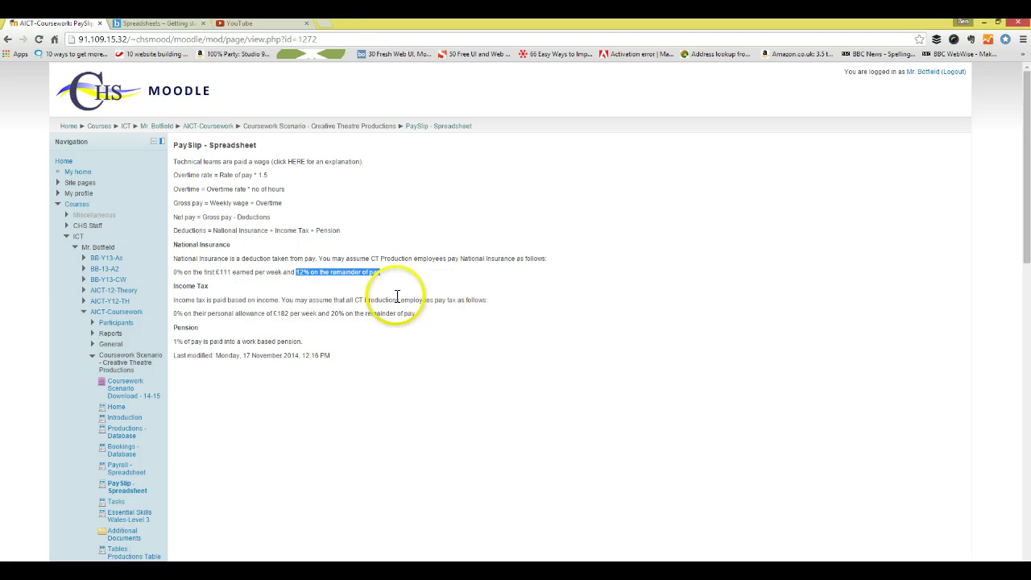
# Step: Highlight the 20% income tax rate, the £111 National Insurance threshold and the 1% pension rule on the PaySlip page
pyautogui.doubleClick(177, 312)
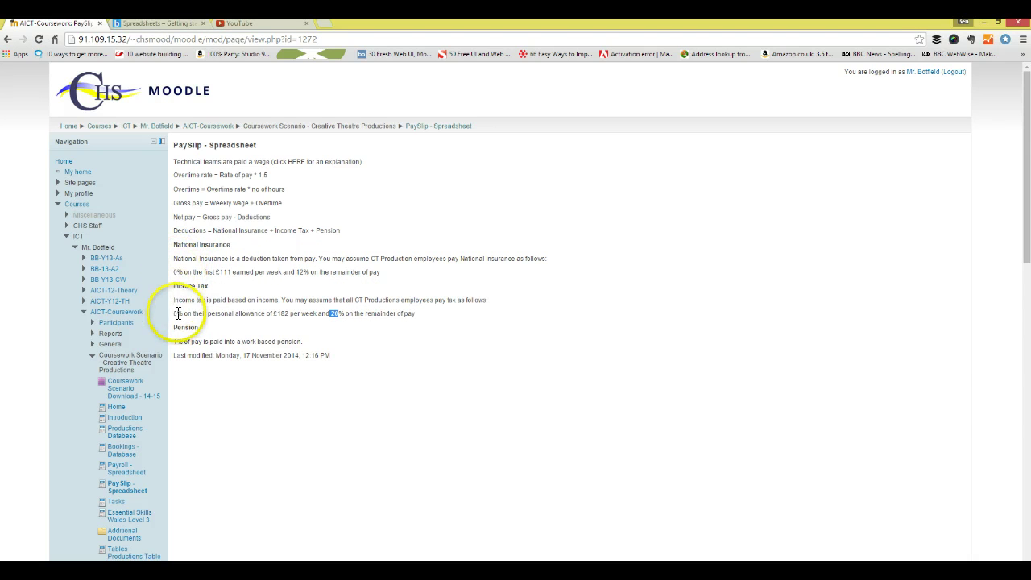
pyautogui.doubleClick(222, 272)
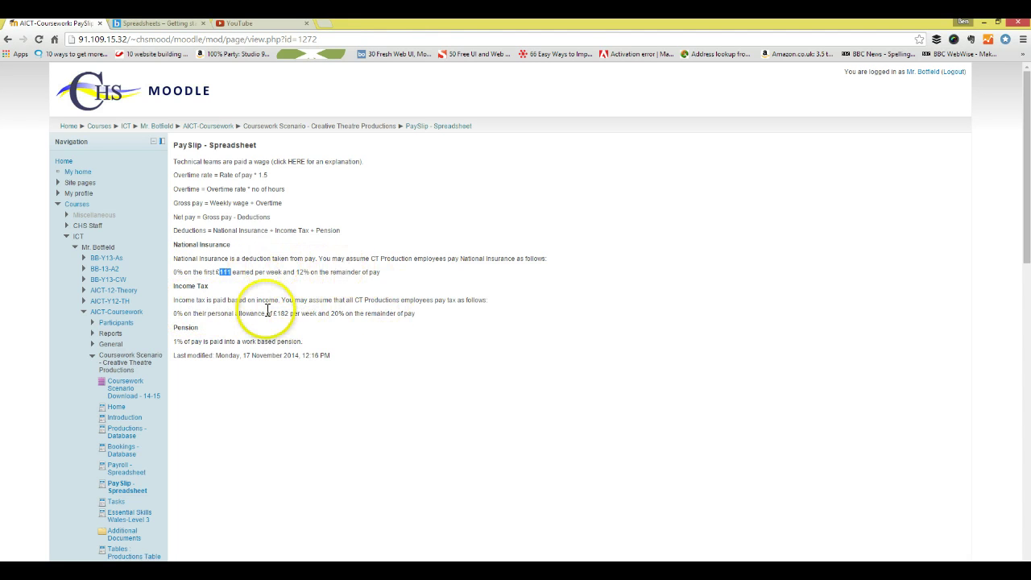
pyautogui.click(176, 340)
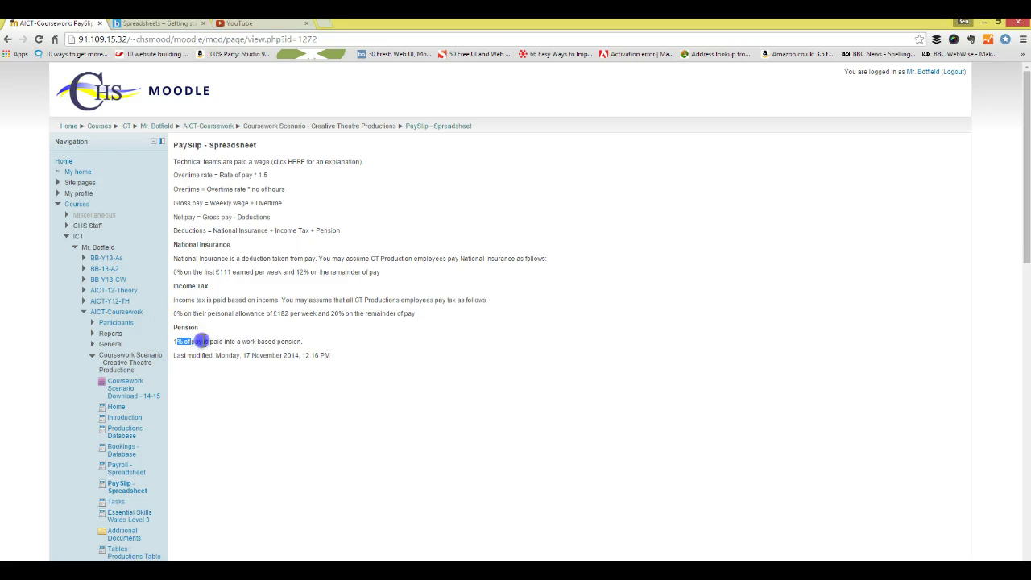
pyautogui.moveTo(200, 341); pyautogui.dragTo(290, 341)
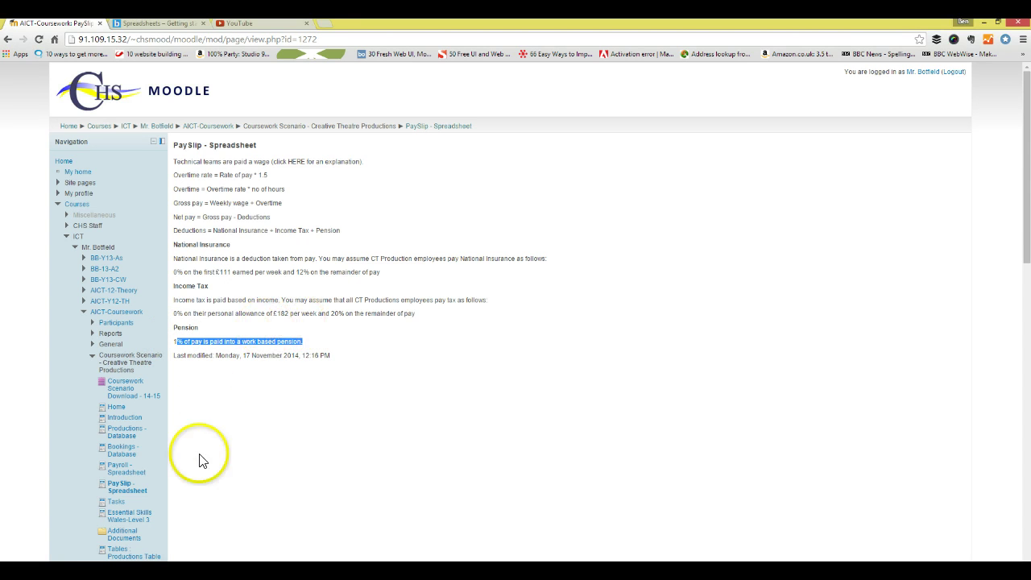
# Step: Switch to the Excel time sheet and mark the Deductions block by selecting D21 and the cells C21:C25
pyautogui.click(210, 571)
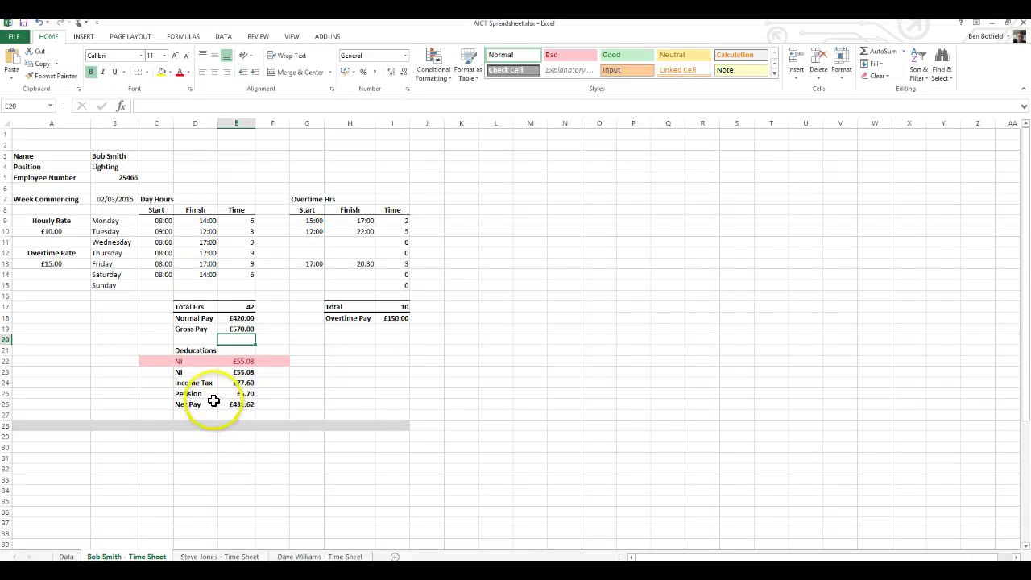
pyautogui.click(191, 351)
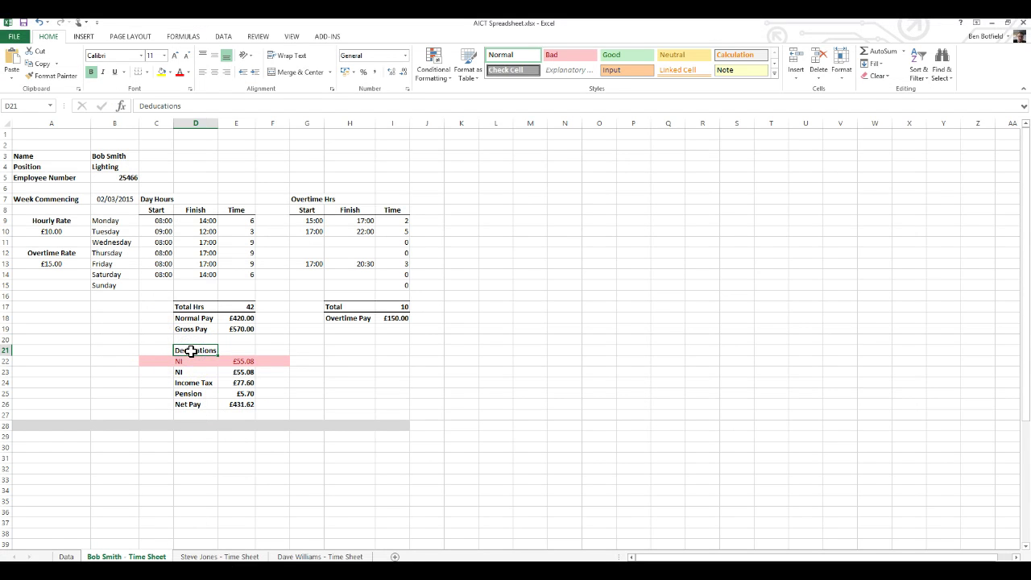
pyautogui.moveTo(155, 351); pyautogui.dragTo(157, 392)
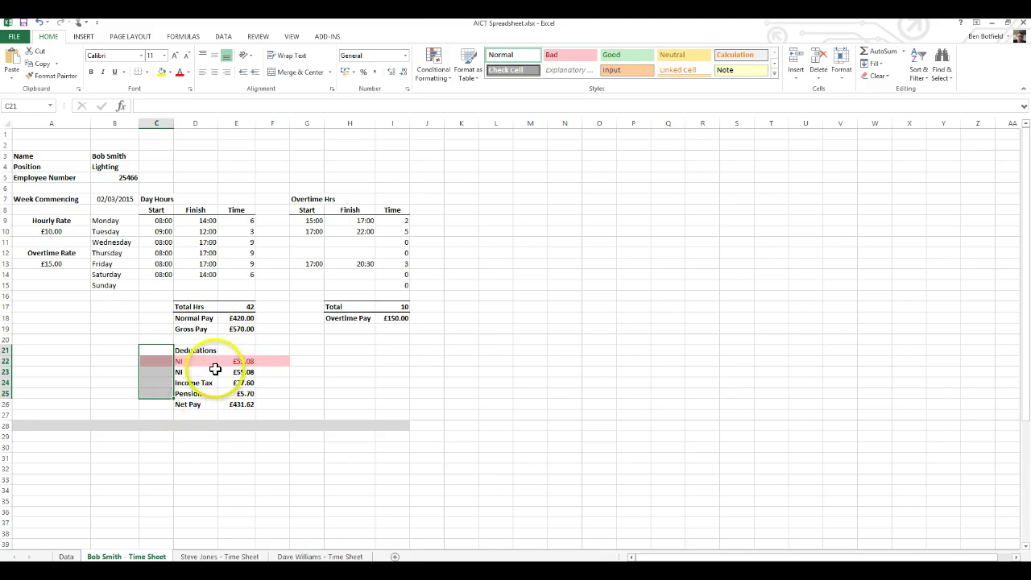
# Step: Compare the two NI lines under Deductions by selecting cells across row 22 and row 23
pyautogui.click(153, 362)
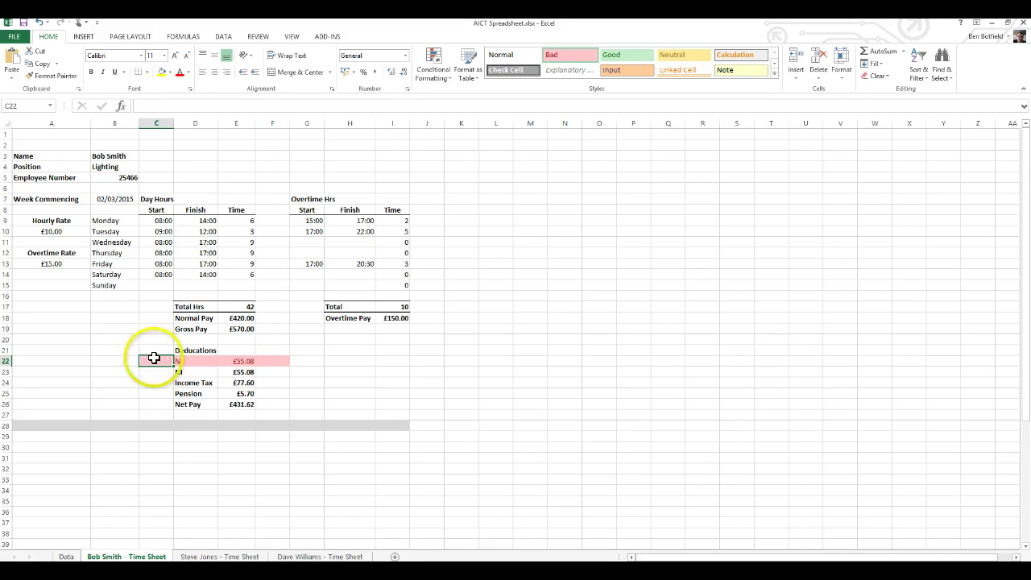
pyautogui.moveTo(153, 359); pyautogui.dragTo(155, 372)
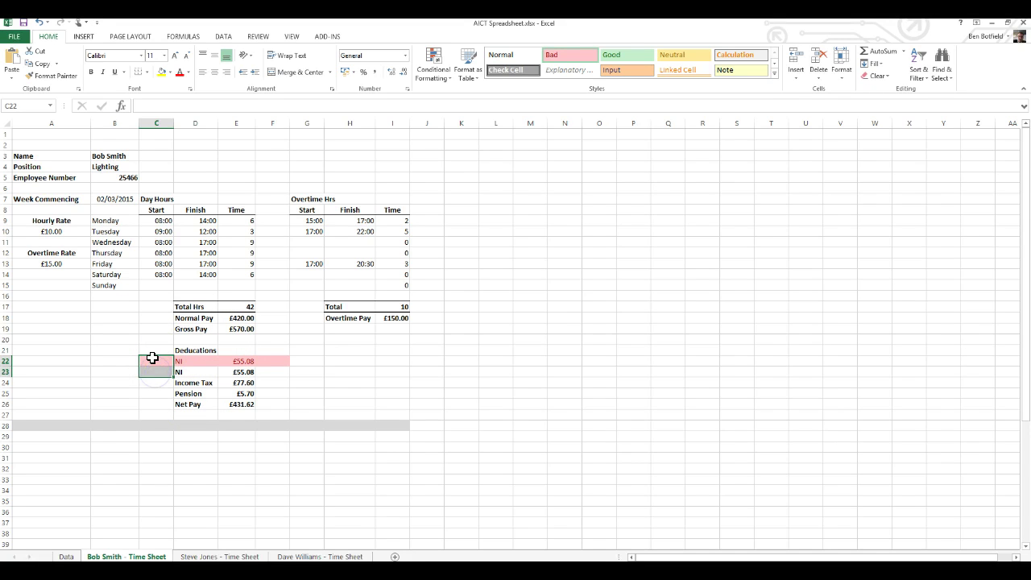
pyautogui.click(153, 357)
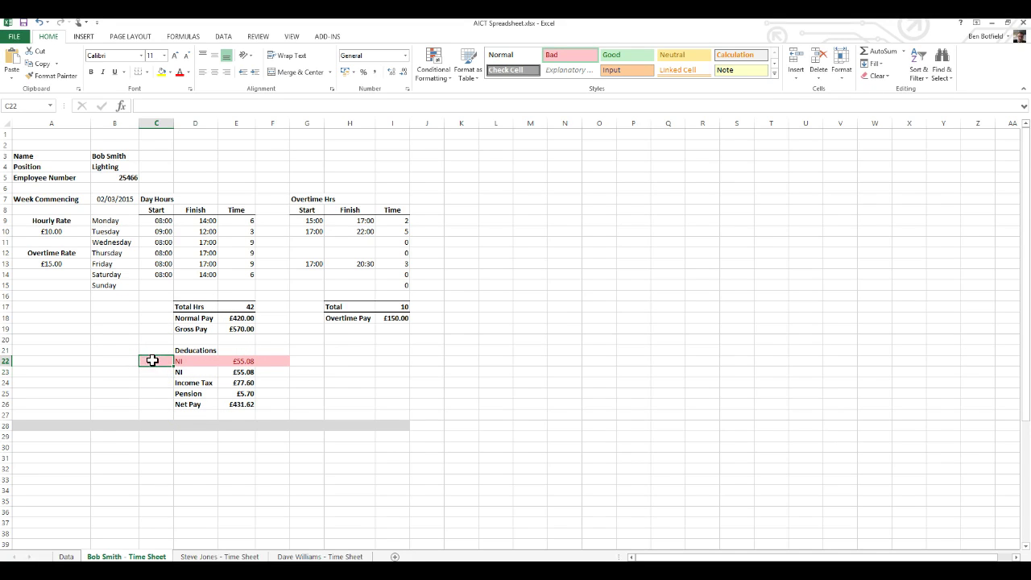
pyautogui.click(154, 371)
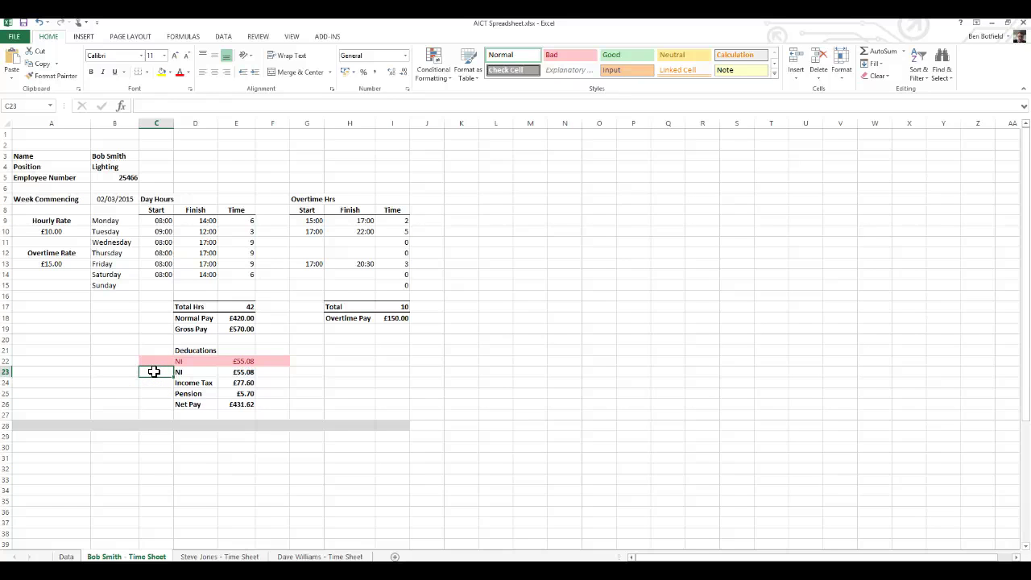
pyautogui.moveTo(153, 362); pyautogui.dragTo(297, 362)
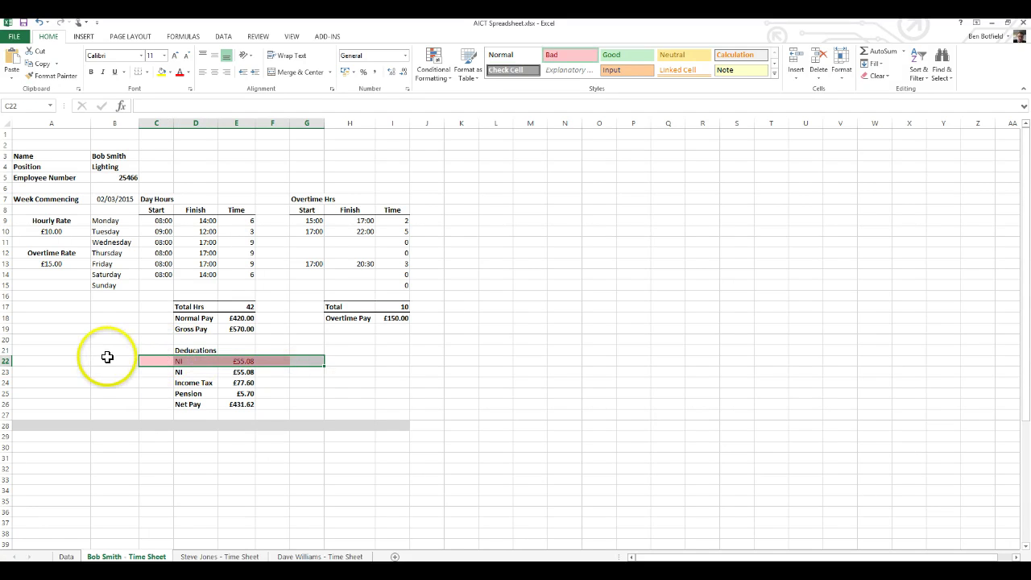
pyautogui.moveTo(112, 360); pyautogui.dragTo(312, 362)
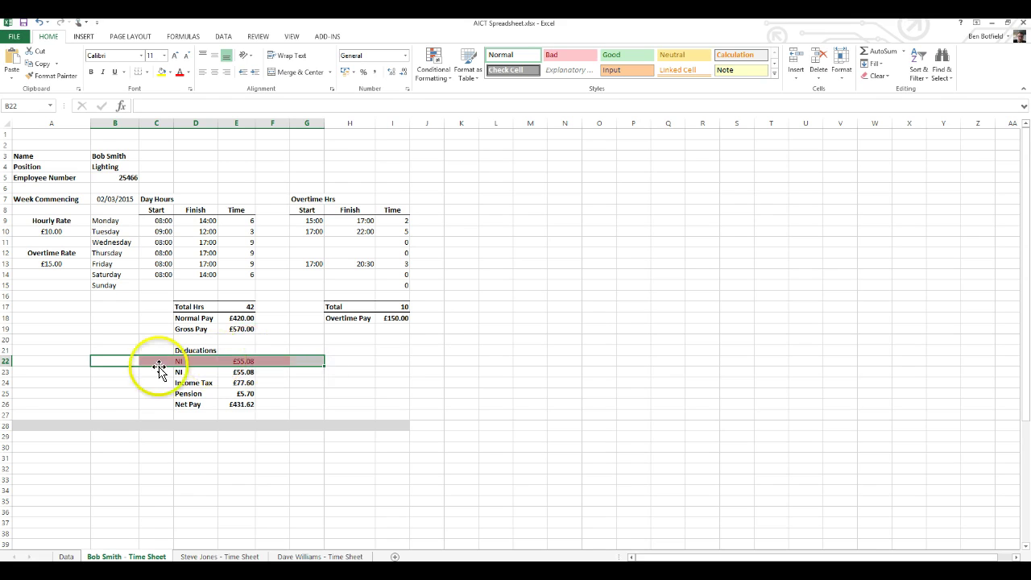
pyautogui.moveTo(146, 372); pyautogui.dragTo(273, 369)
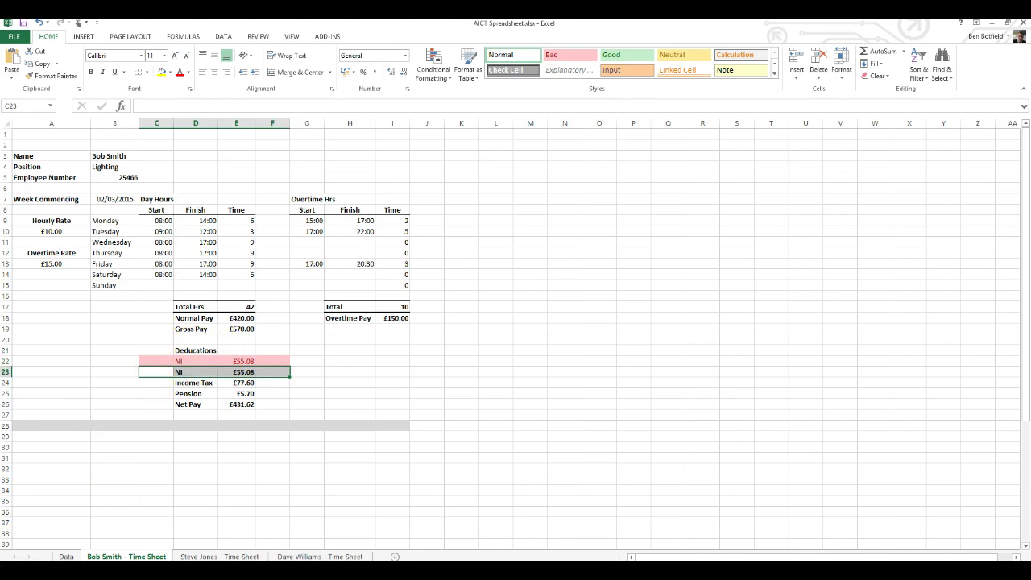
# Step: Open the NI formula in E22 to examine its hard-coded allowance and percentage, and close it without edits
pyautogui.hotkey('ctrl', 'z')
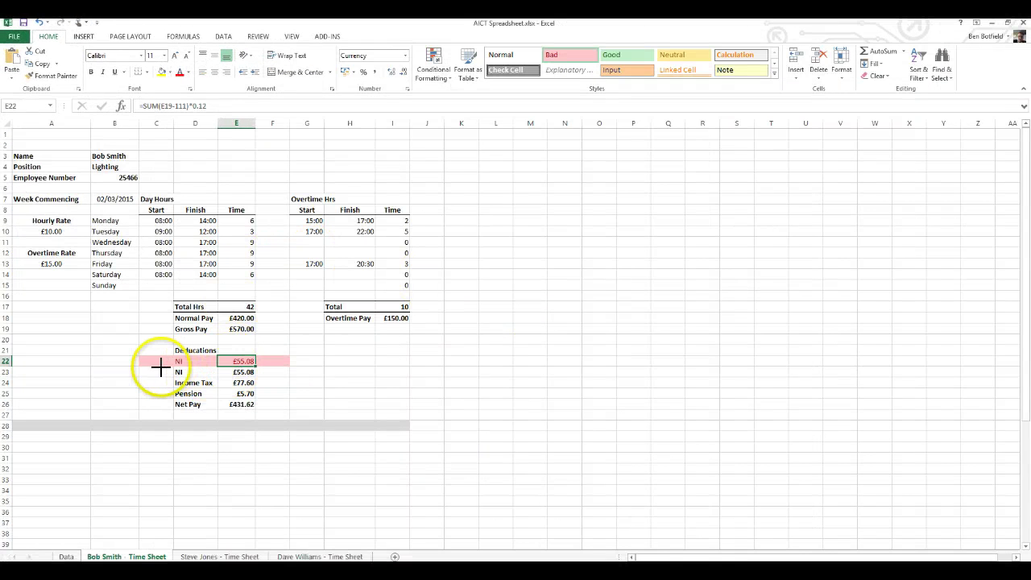
pyautogui.click(176, 106)
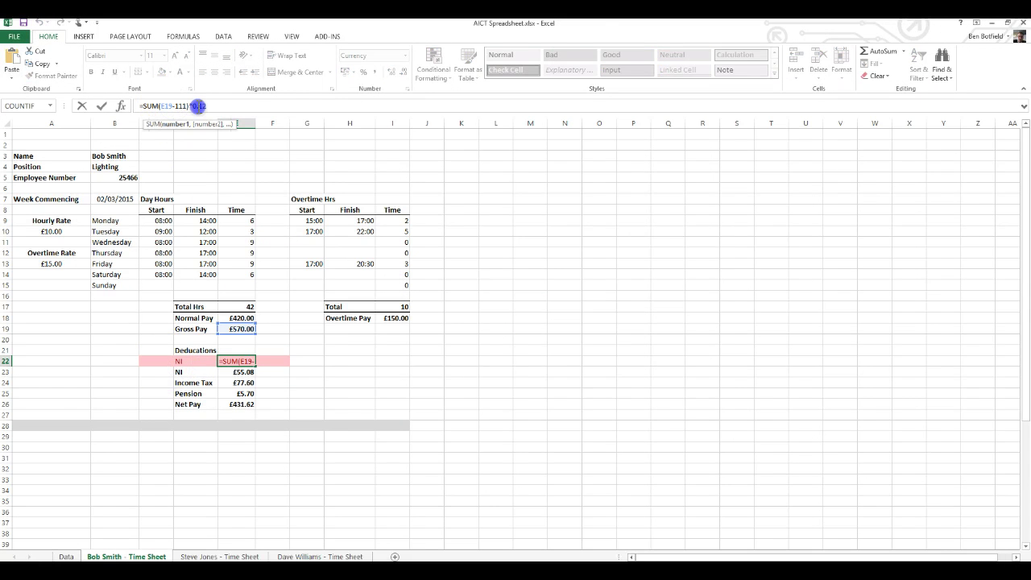
pyautogui.click(216, 106)
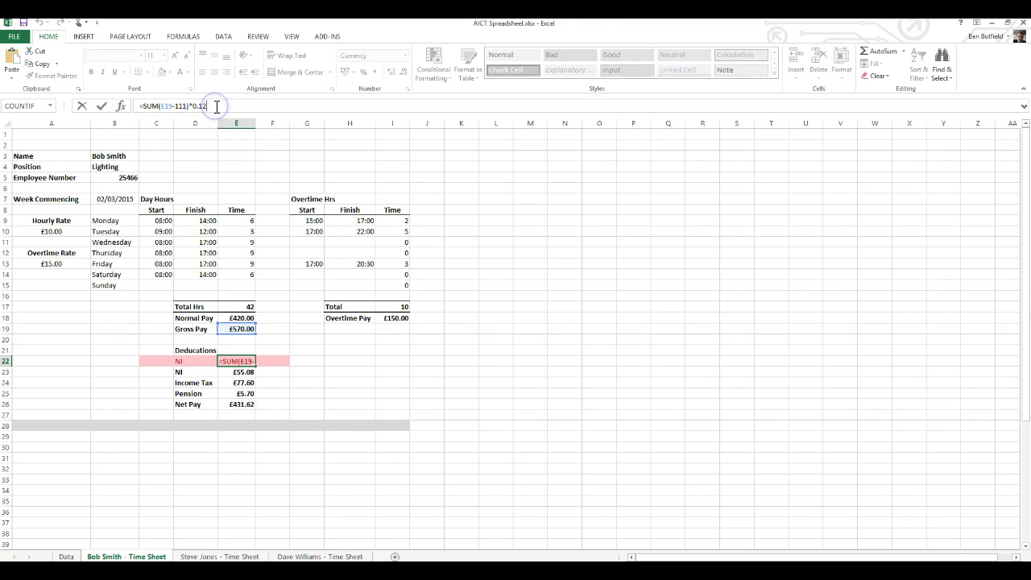
pyautogui.press('Return')
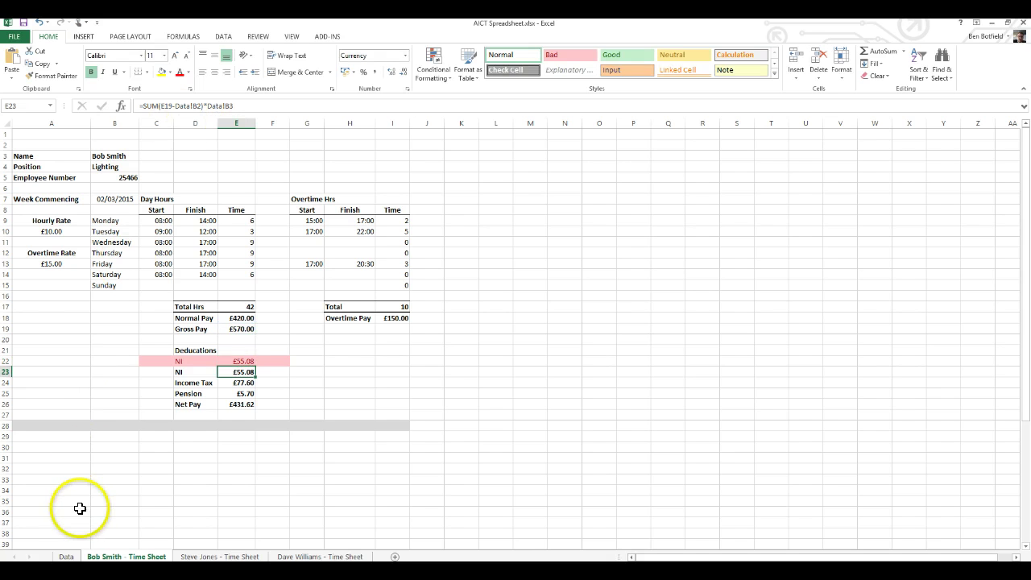
# Step: Show the Data sheet and examine its National Insurance heading, NI Free label and allowance value in B2
pyautogui.click(66, 559)
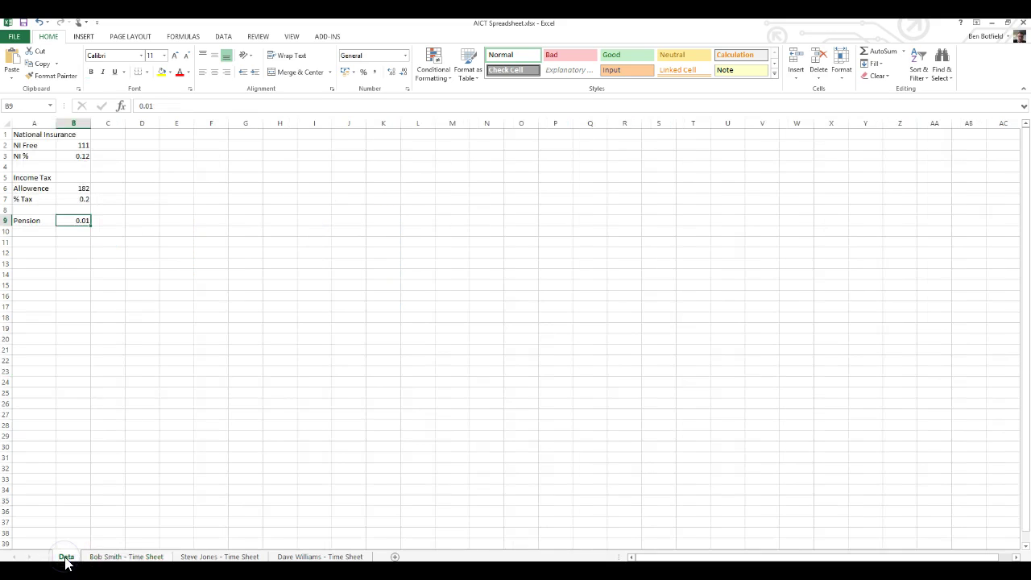
pyautogui.click(54, 134)
pyautogui.moveTo(54, 134); pyautogui.dragTo(71, 133)
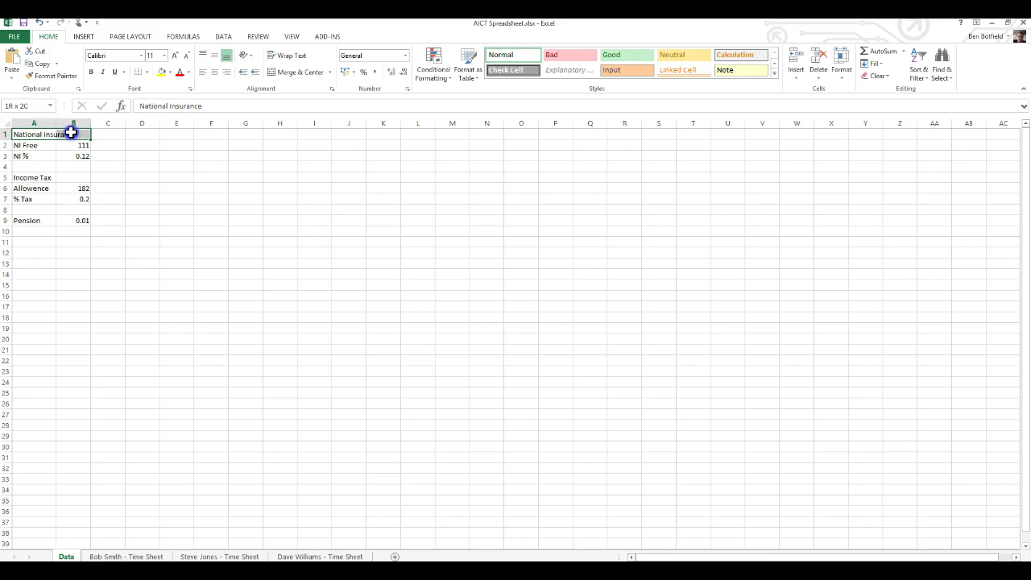
pyautogui.click(16, 133)
pyautogui.click(18, 143)
pyautogui.click(76, 144)
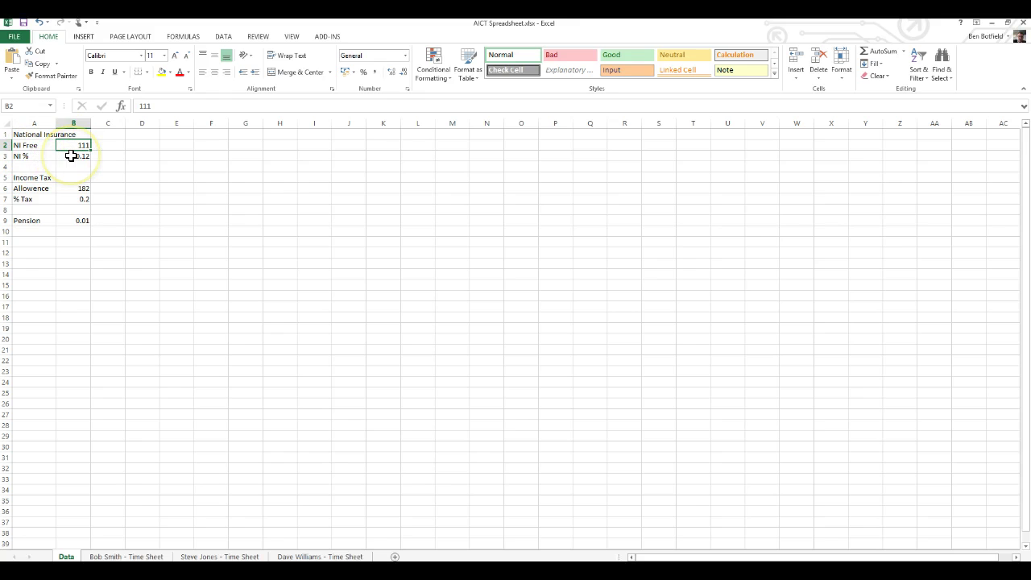
# Step: Examine the Income Tax allowance and rate in B6 and B7 and the Pension entry in row 9
pyautogui.click(41, 176)
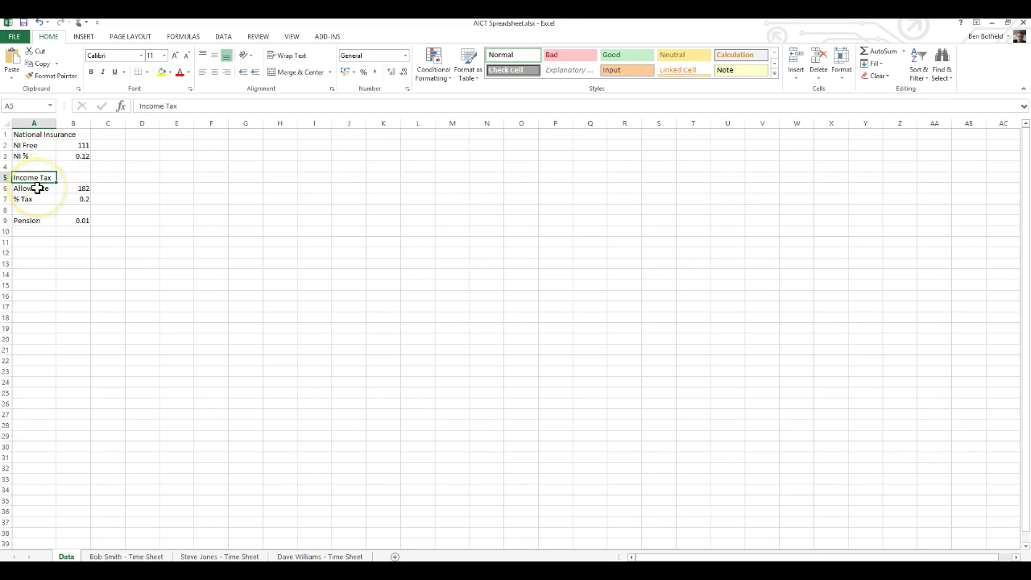
pyautogui.click(78, 187)
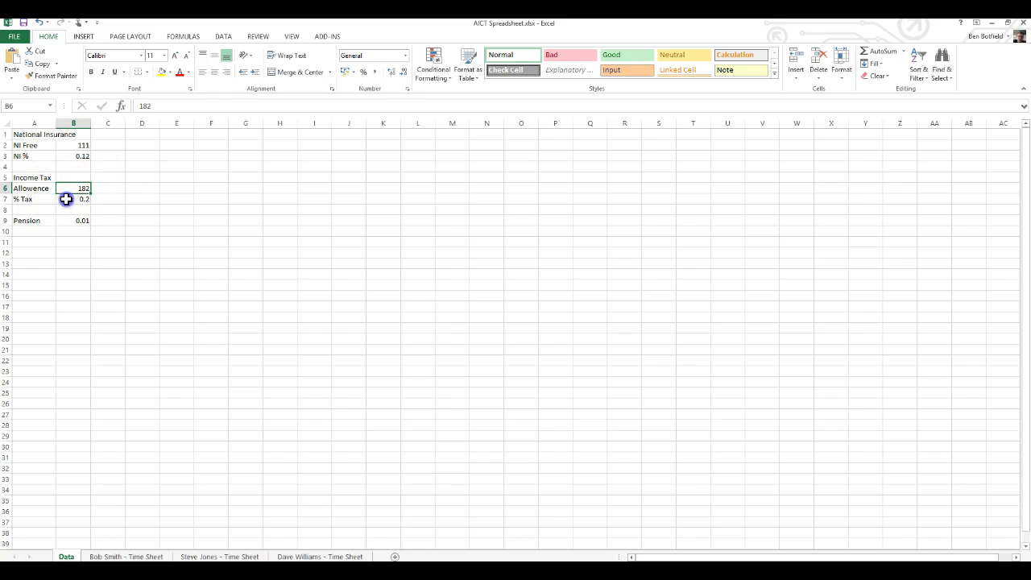
pyautogui.click(66, 199)
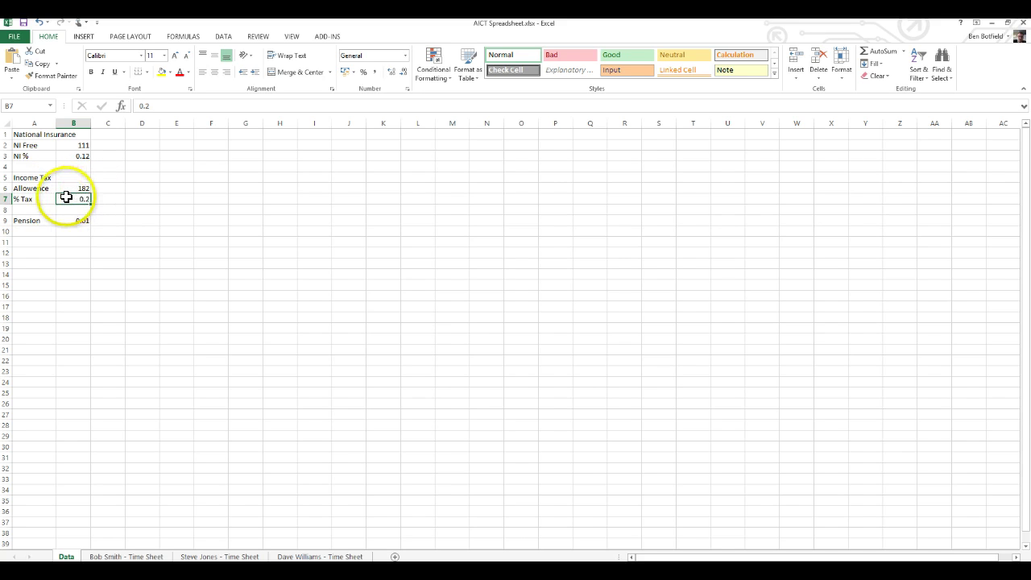
pyautogui.click(18, 221)
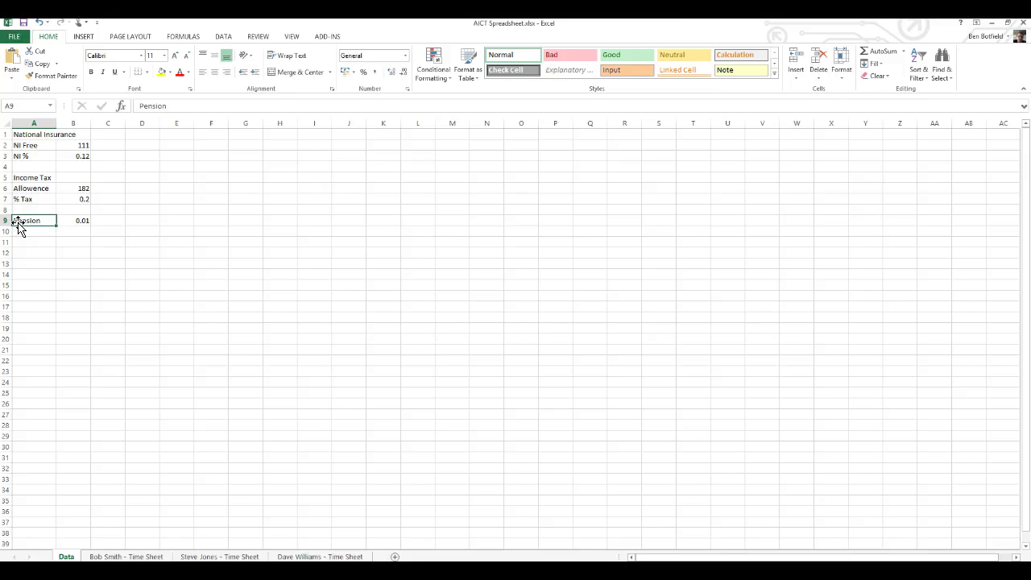
pyautogui.click(106, 220)
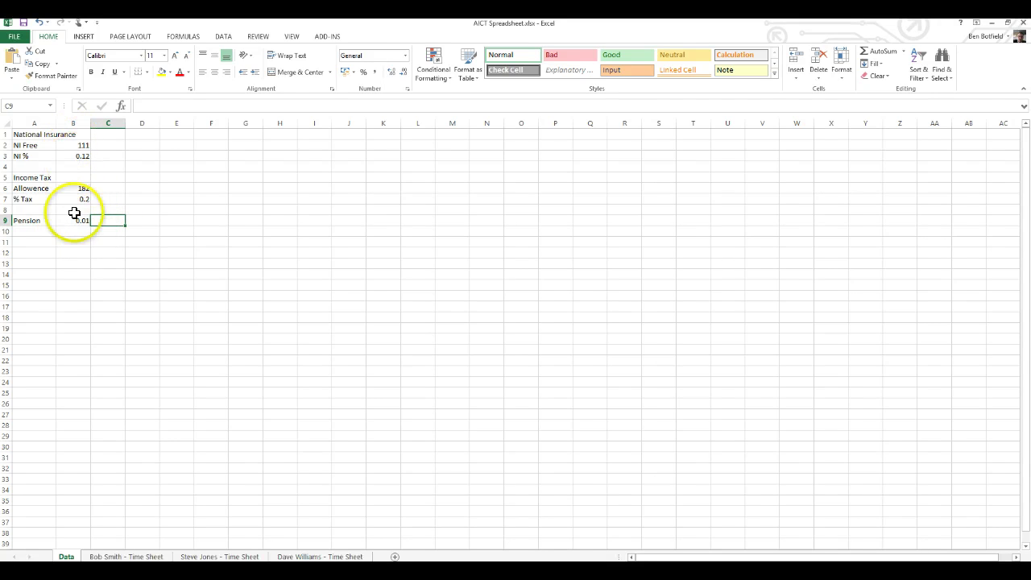
# Step: Clear the NI formula in E23 of the first time sheet and rebuild it as =SUM(E19-Data!B2)
pyautogui.click(101, 555)
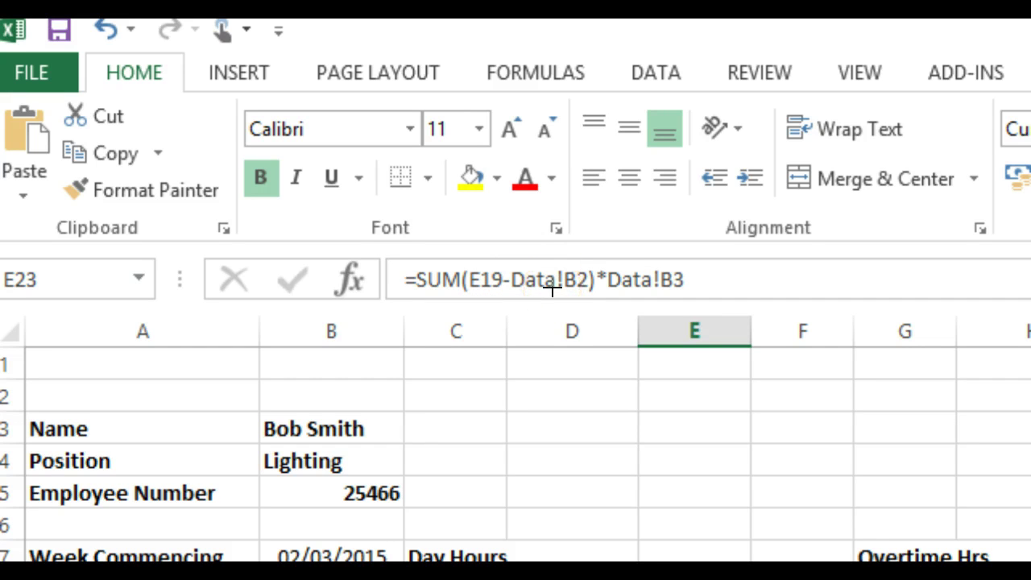
pyautogui.click(563, 266)
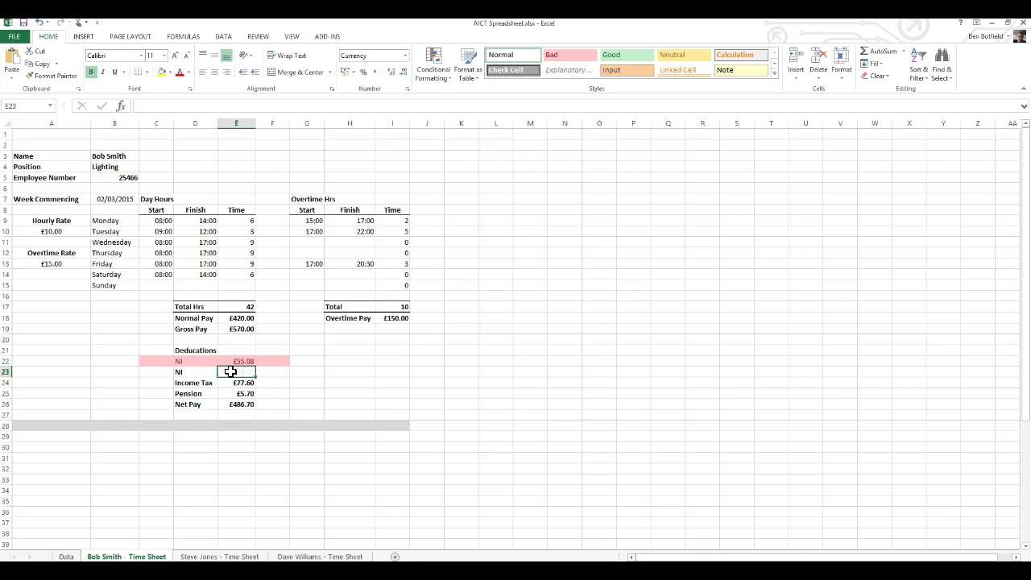
pyautogui.write('=sum(')
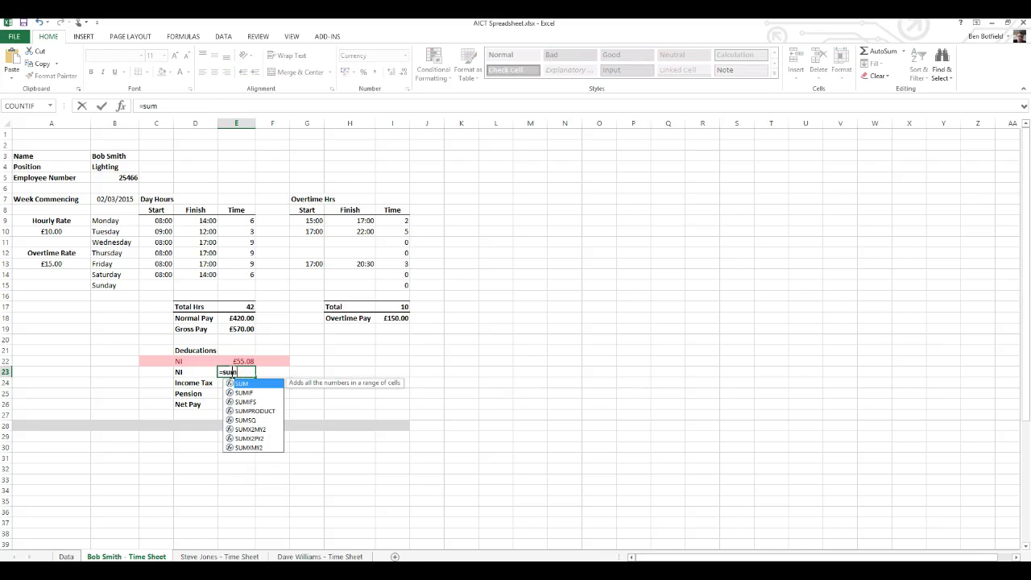
pyautogui.click(242, 328)
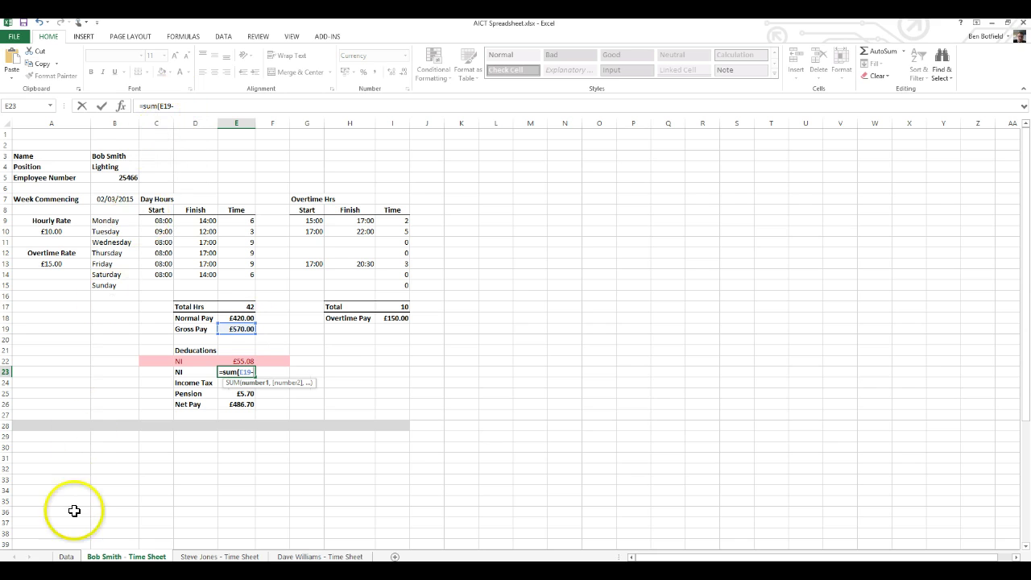
pyautogui.click(67, 556)
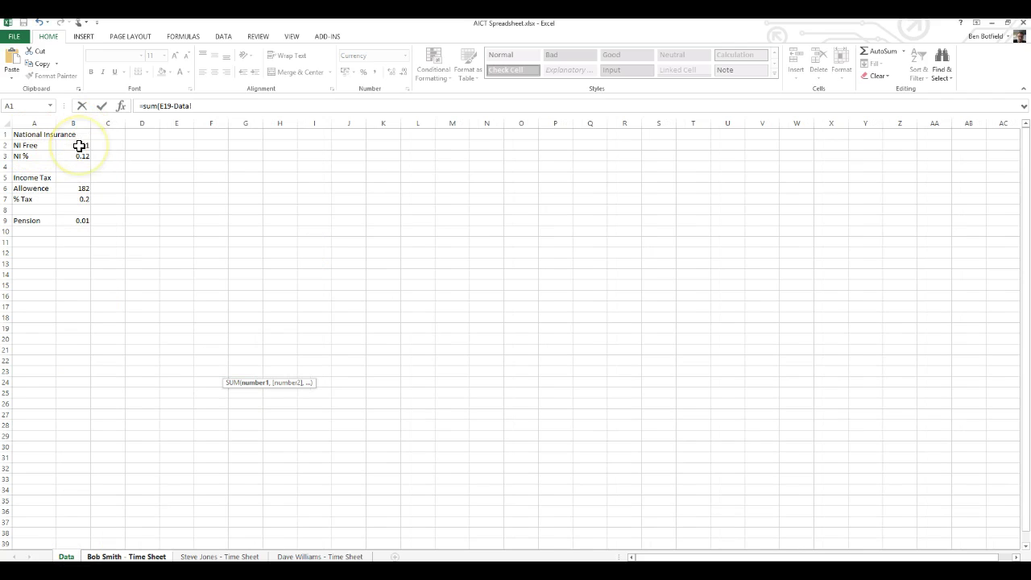
pyautogui.click(79, 146)
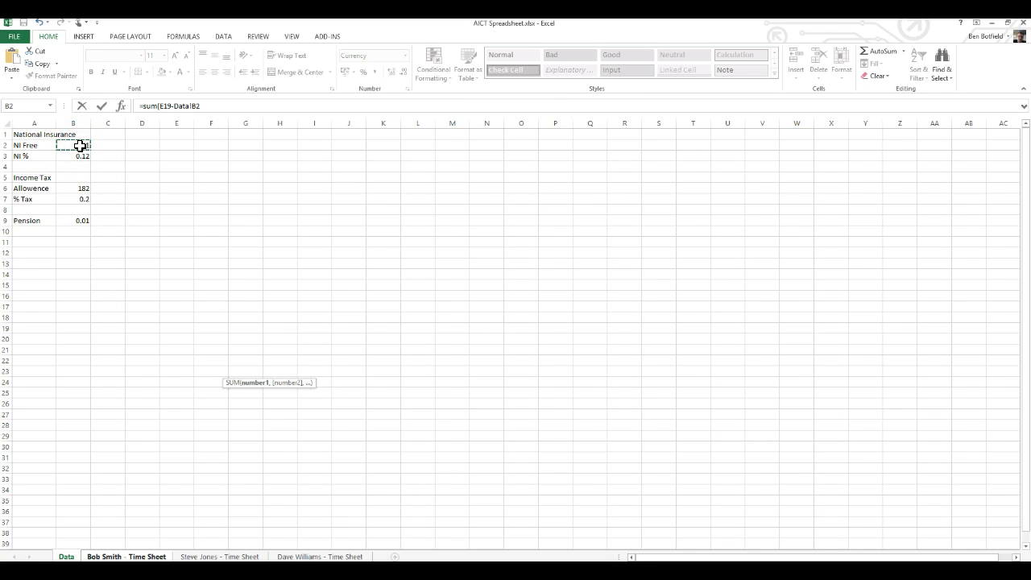
pyautogui.click(207, 105)
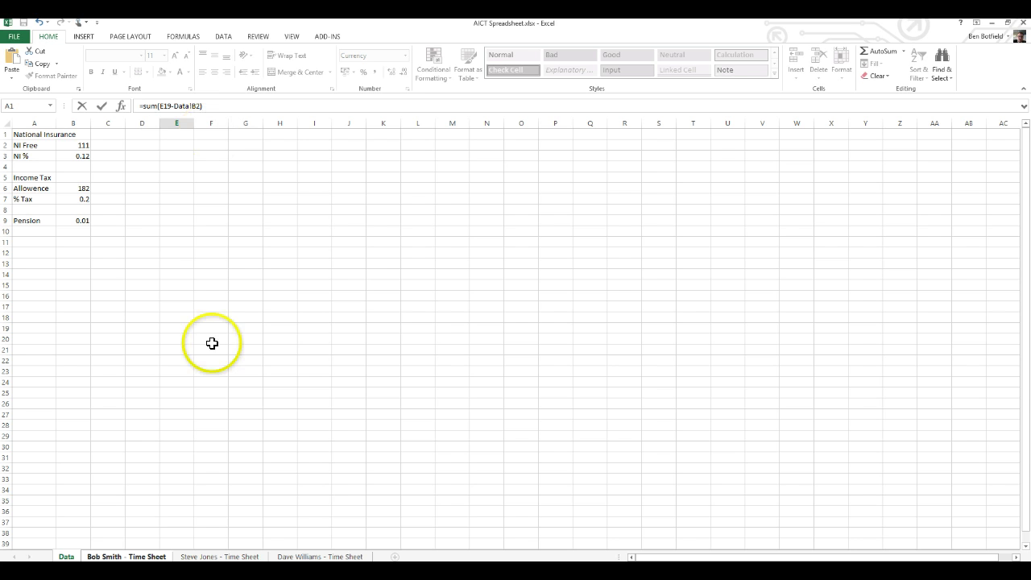
pyautogui.press('Return')
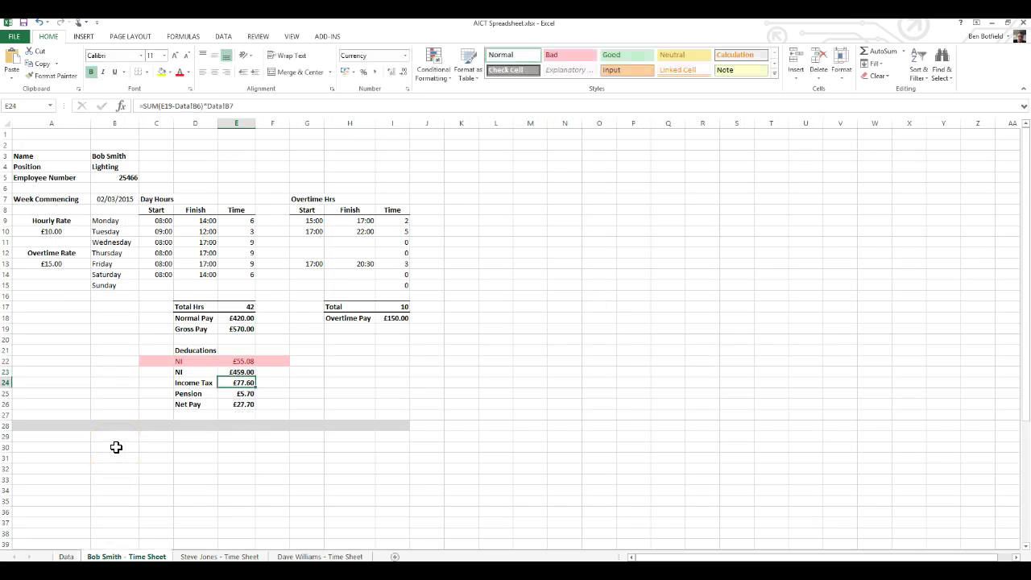
# Step: Extend the NI formula in E23 to multiply by the NI percentage in Data!B3, giving =SUM(E19-Data!B2)*Data!B3
pyautogui.click(231, 372)
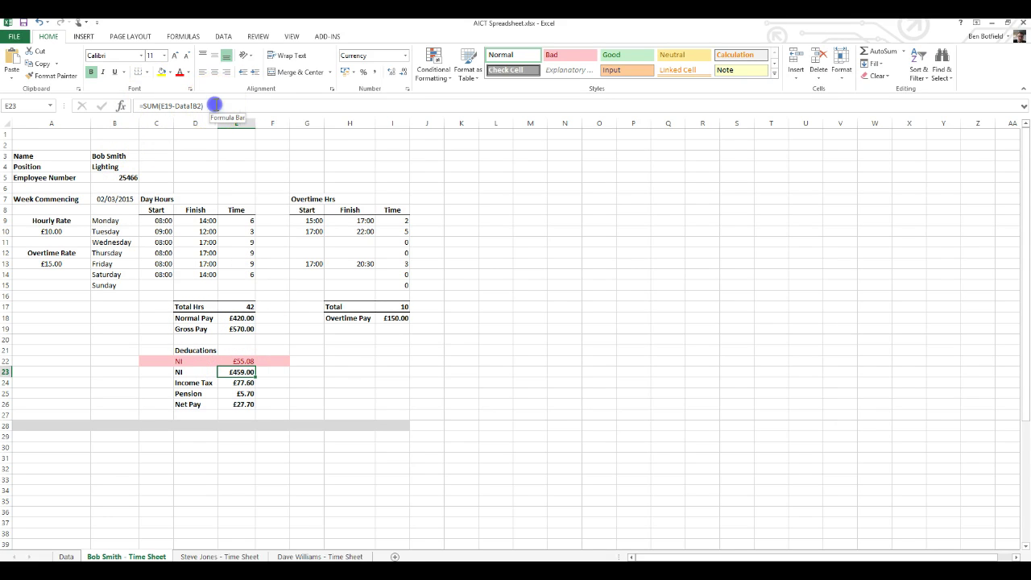
pyautogui.click(215, 106)
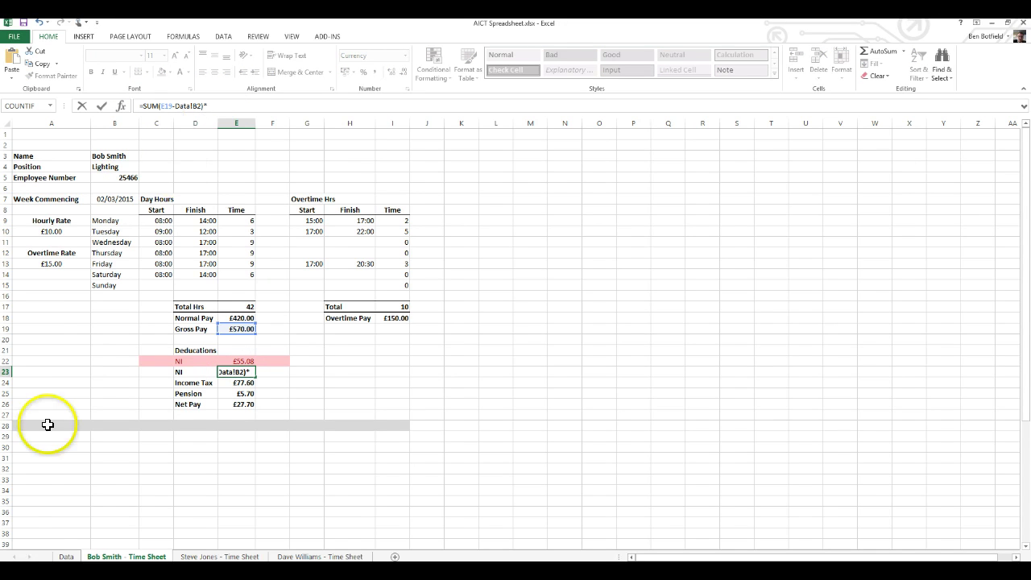
pyautogui.click(65, 557)
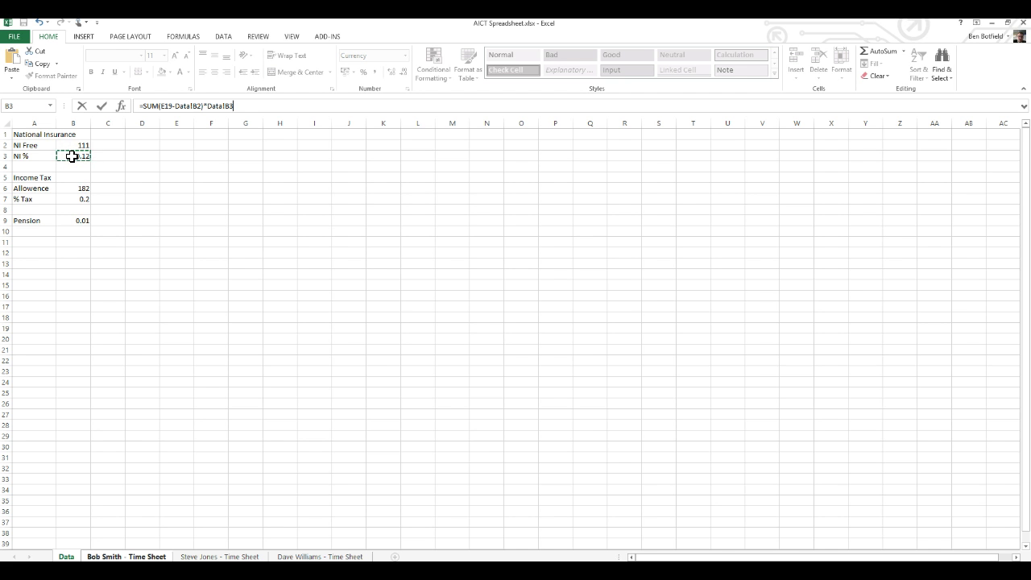
pyautogui.press('Return')
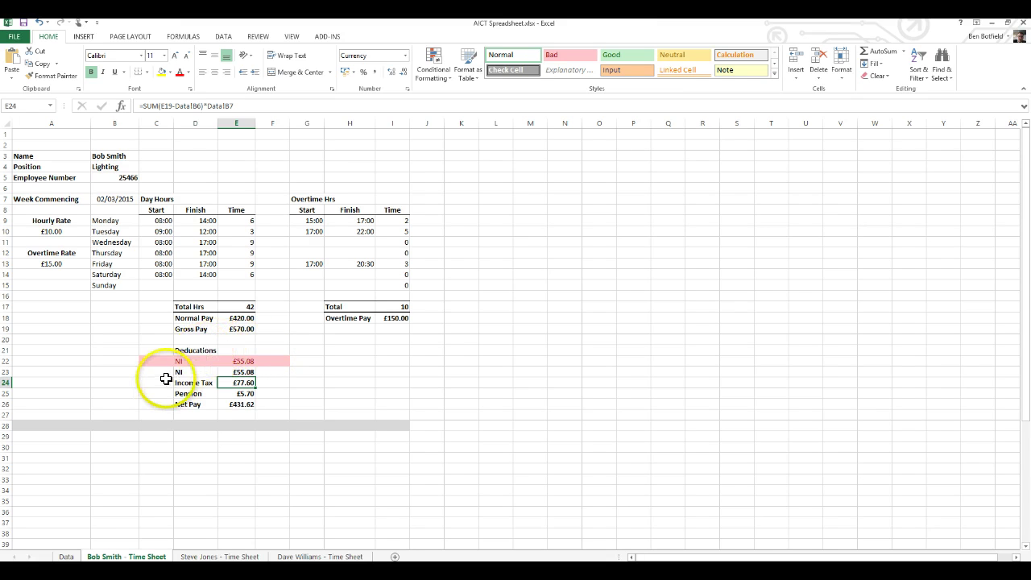
# Step: Set the NI % in B3 of the Data sheet to 0.2 and check its effect on the time sheet
pyautogui.click(66, 556)
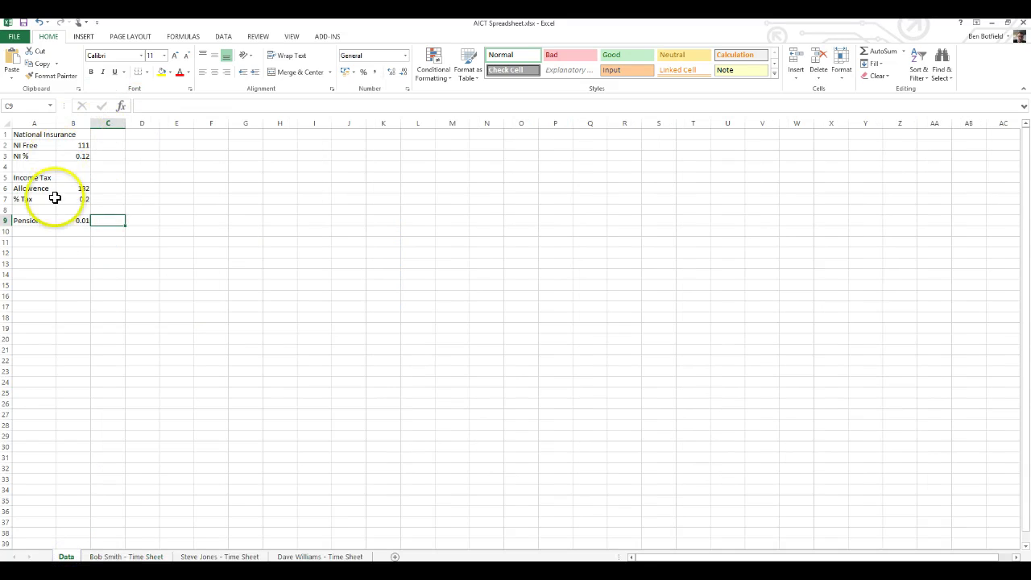
pyautogui.click(78, 158)
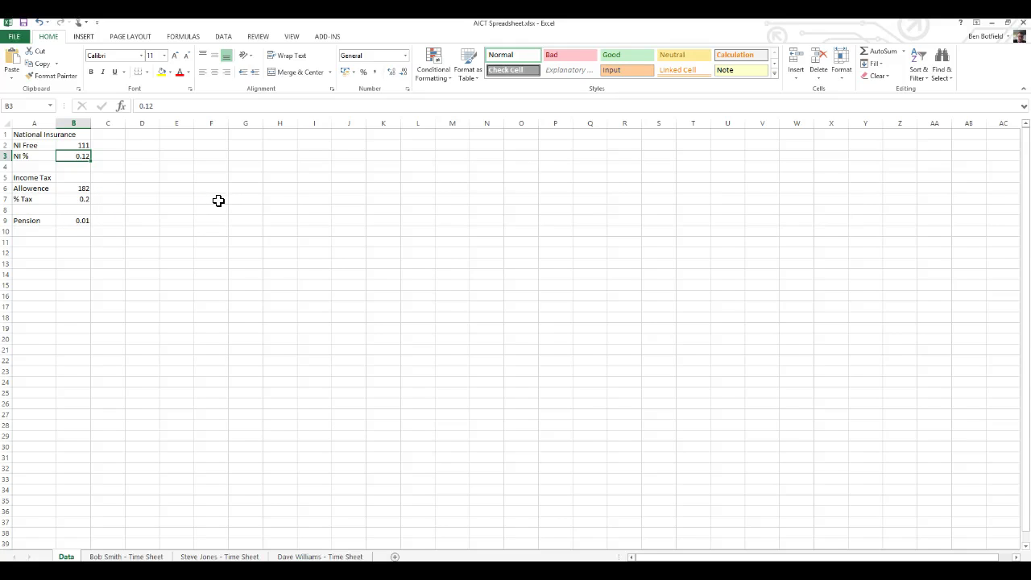
pyautogui.write('0')
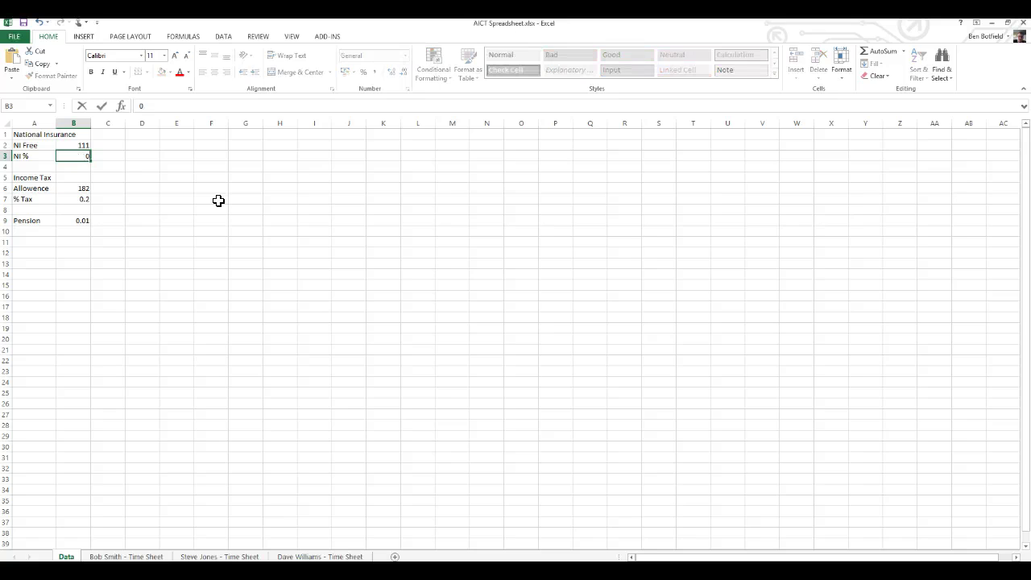
pyautogui.press('Return')
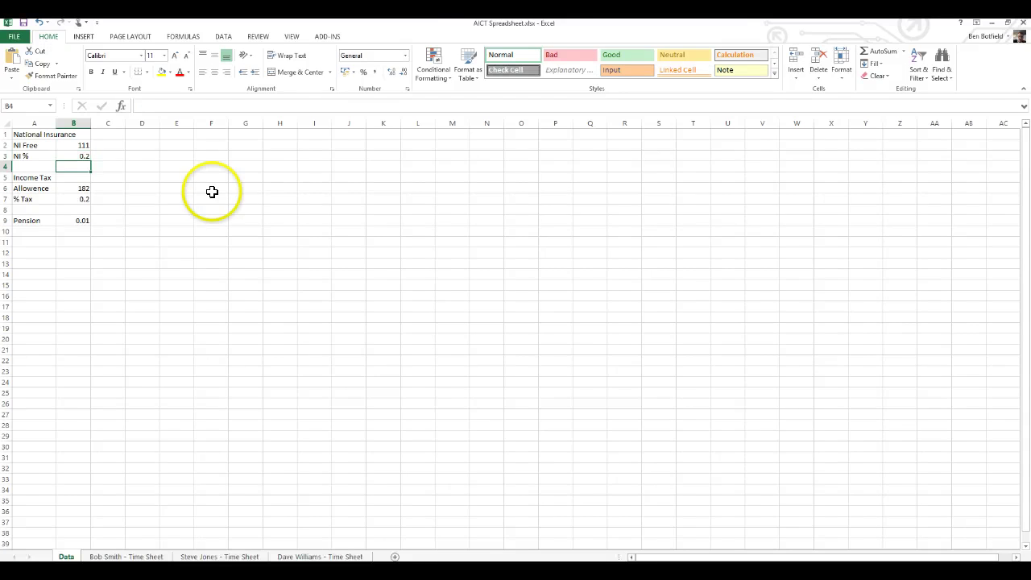
pyautogui.click(117, 556)
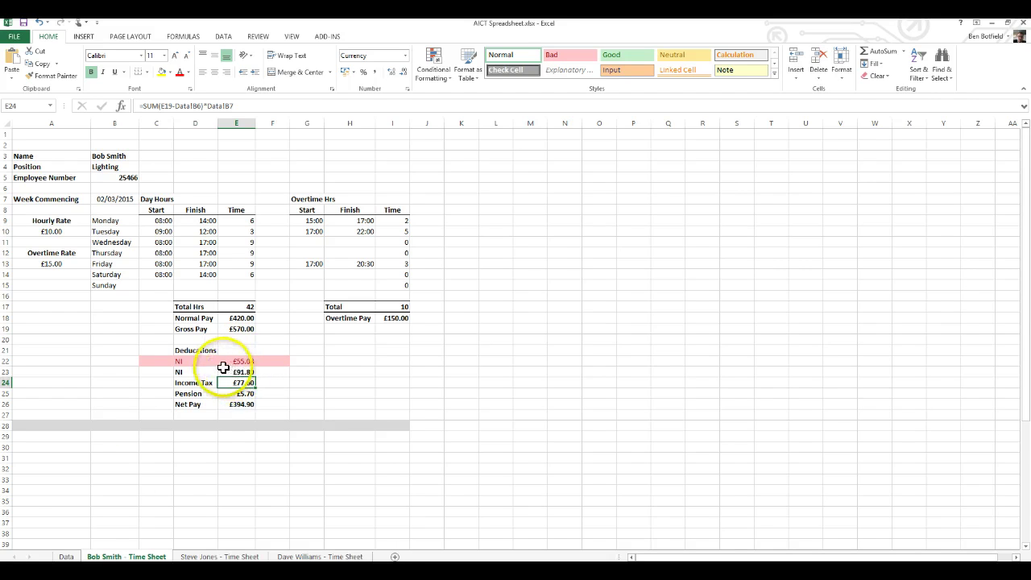
# Step: Set the NI % in B3 of the Data sheet back to 0.12
pyautogui.click(66, 557)
pyautogui.click(76, 156)
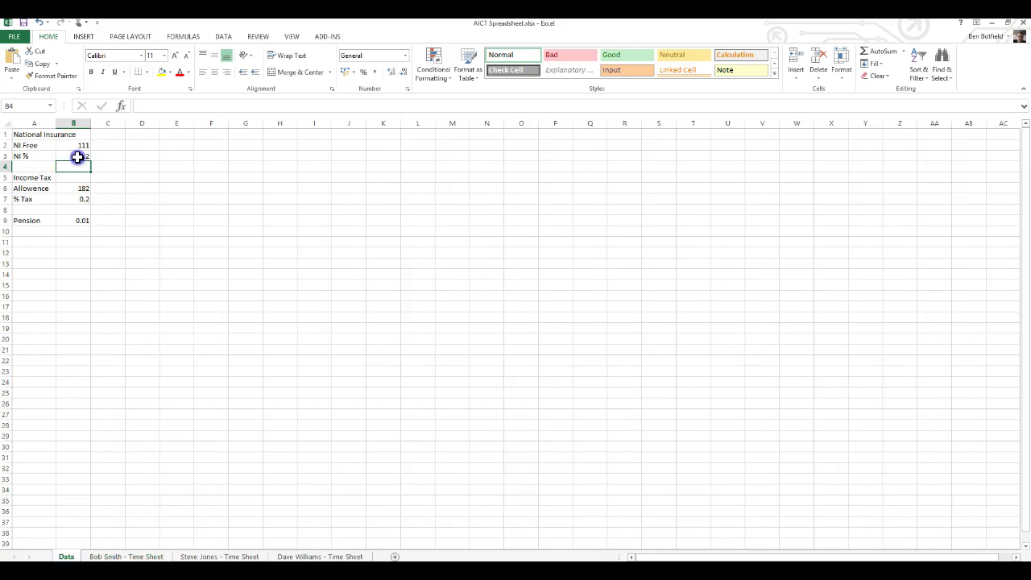
pyautogui.press('F2')
pyautogui.press('BackSpace')
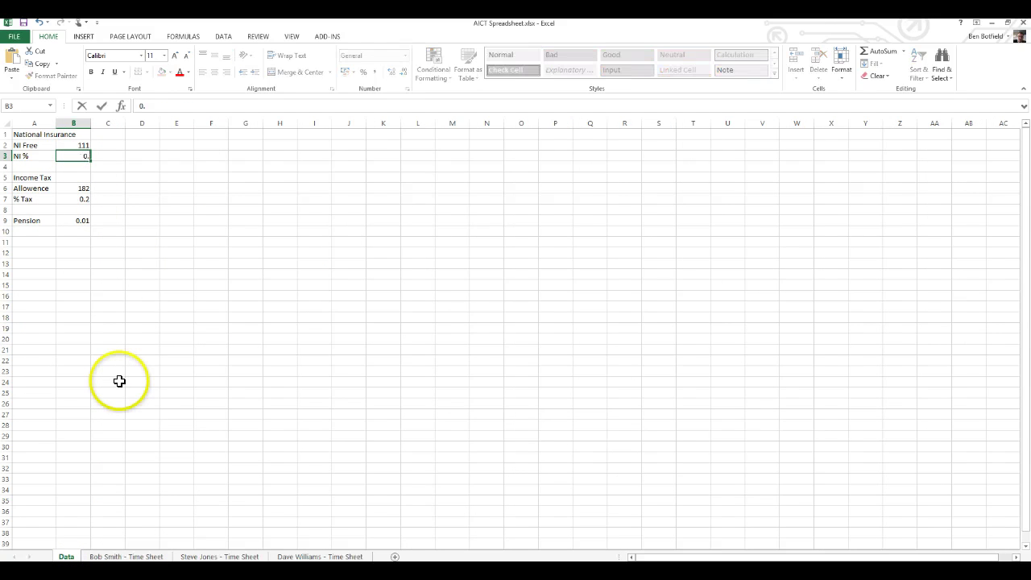
pyautogui.write('12')
pyautogui.press('Return')
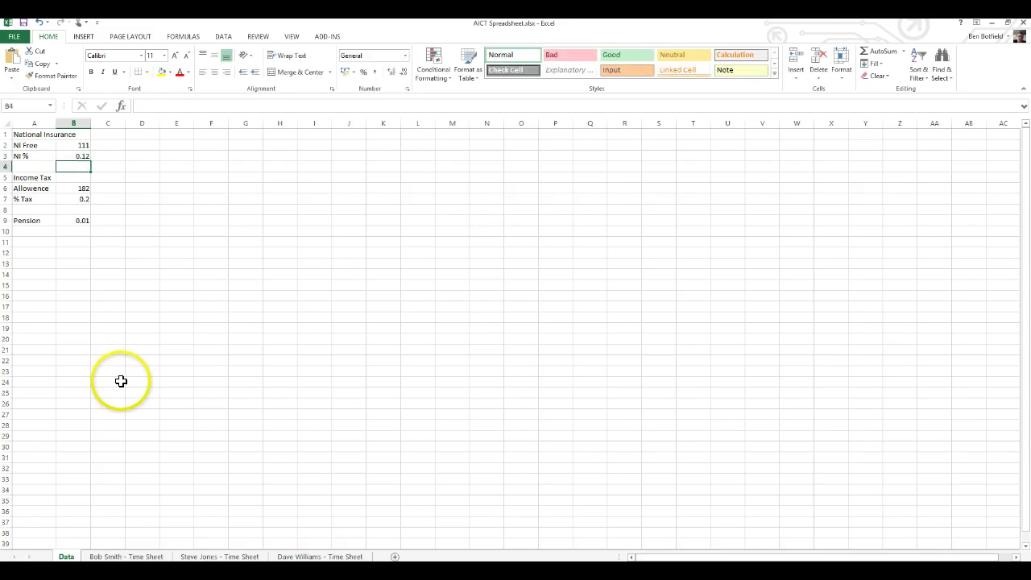
# Step: Examine the Income Tax formula in E24 on the time sheet and the NI % cell B3 on the Data sheet
pyautogui.click(91, 556)
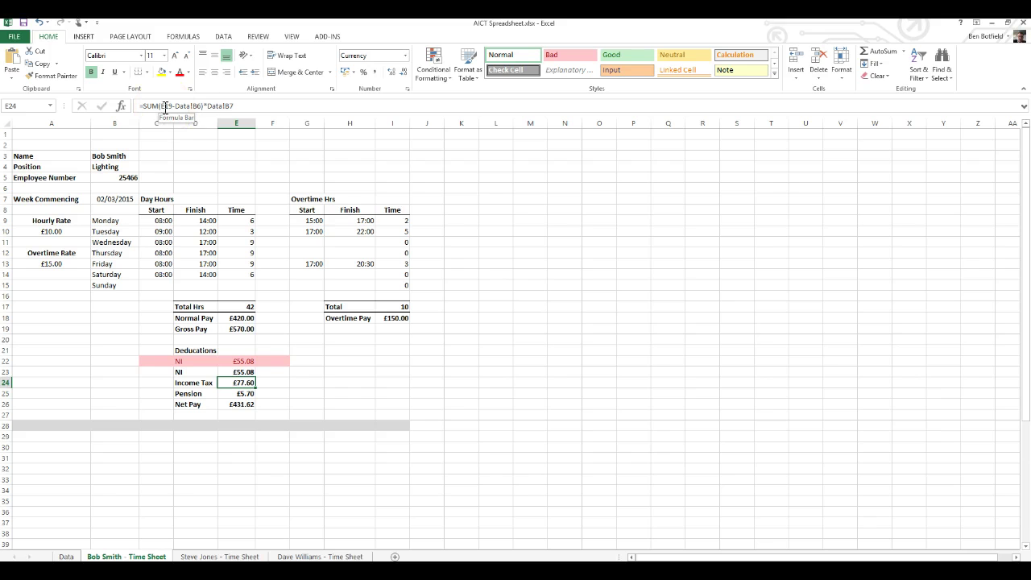
pyautogui.click(67, 556)
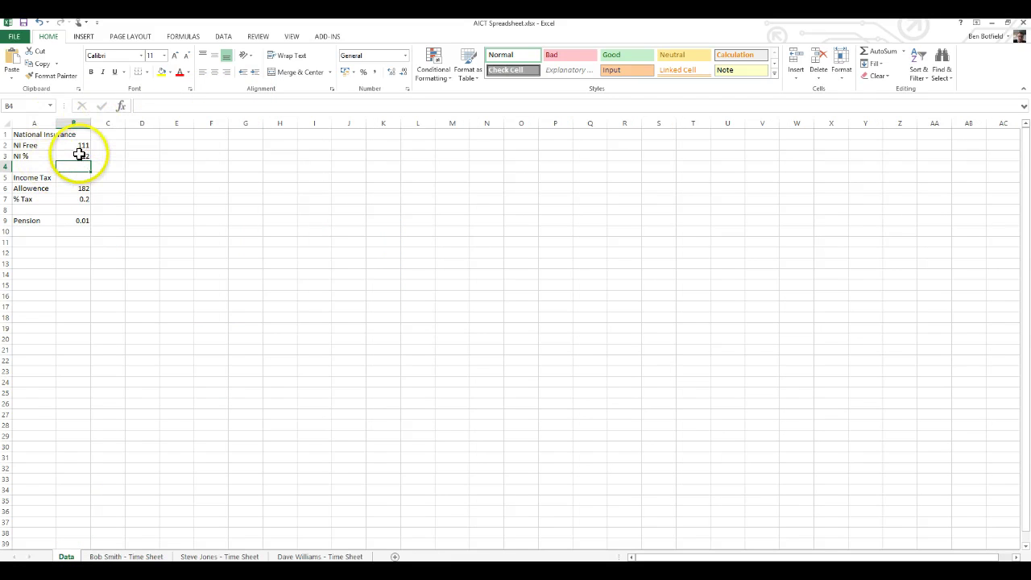
pyautogui.click(78, 154)
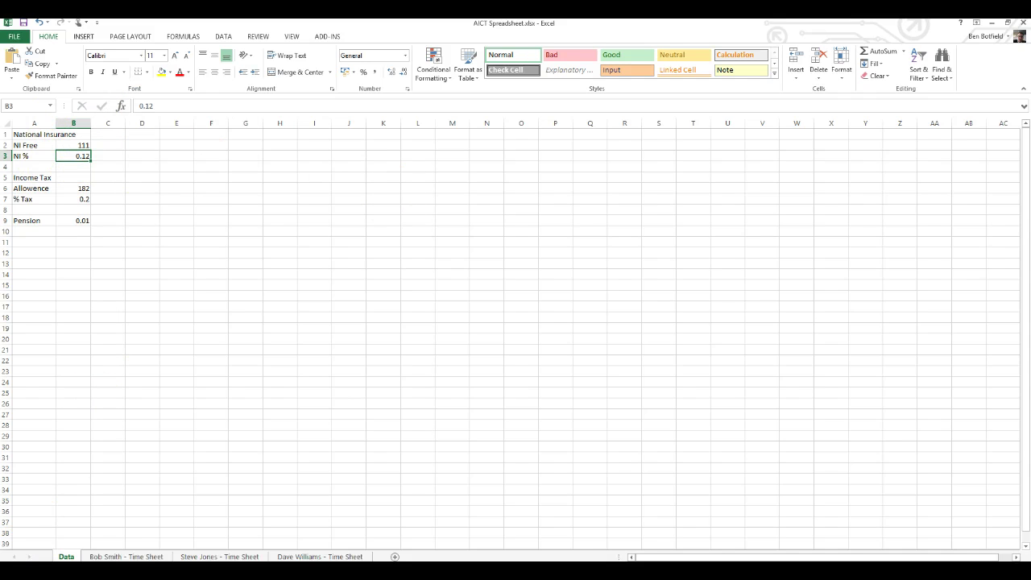
pyautogui.click(112, 557)
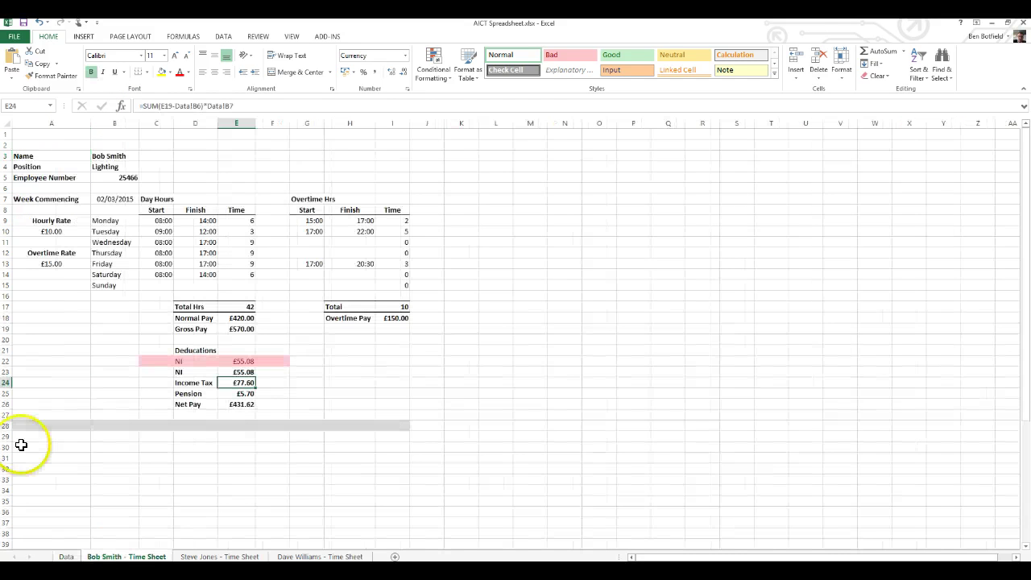
# Step: Compare the Income Tax formula in E24 with the Income Tax allowance in B6 of the Data sheet
pyautogui.click(185, 383)
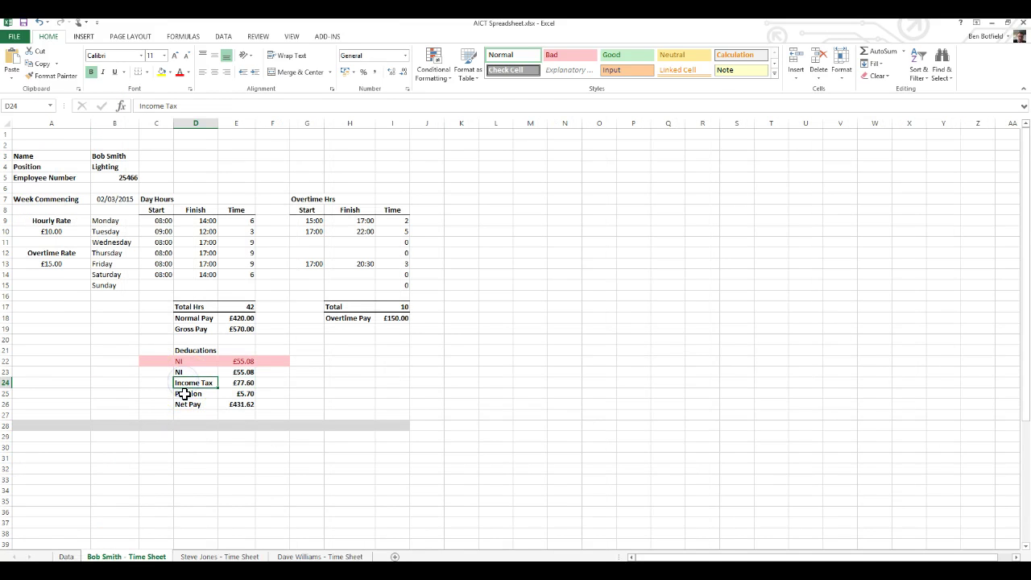
pyautogui.click(184, 393)
pyautogui.click(185, 383)
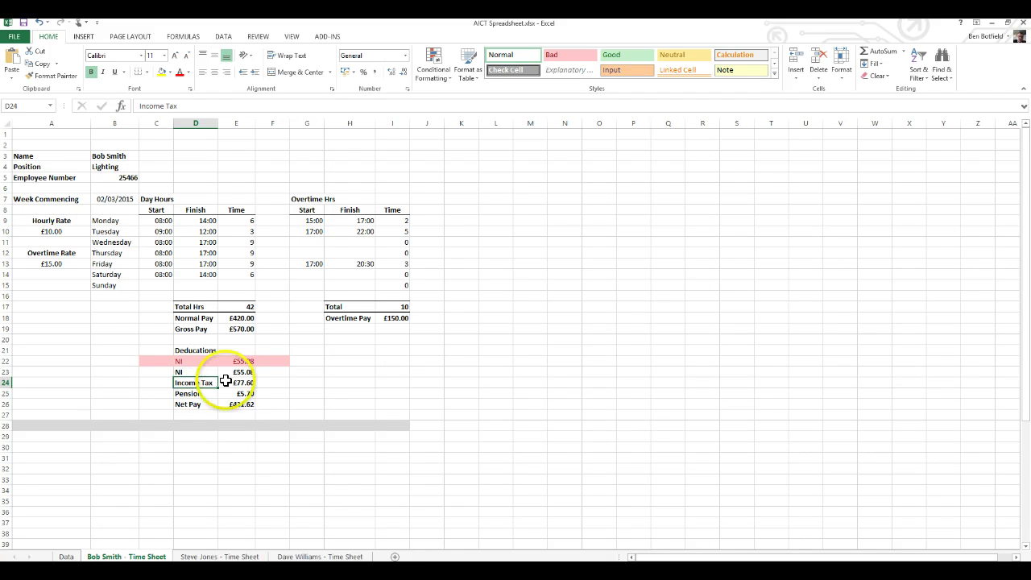
pyautogui.click(66, 556)
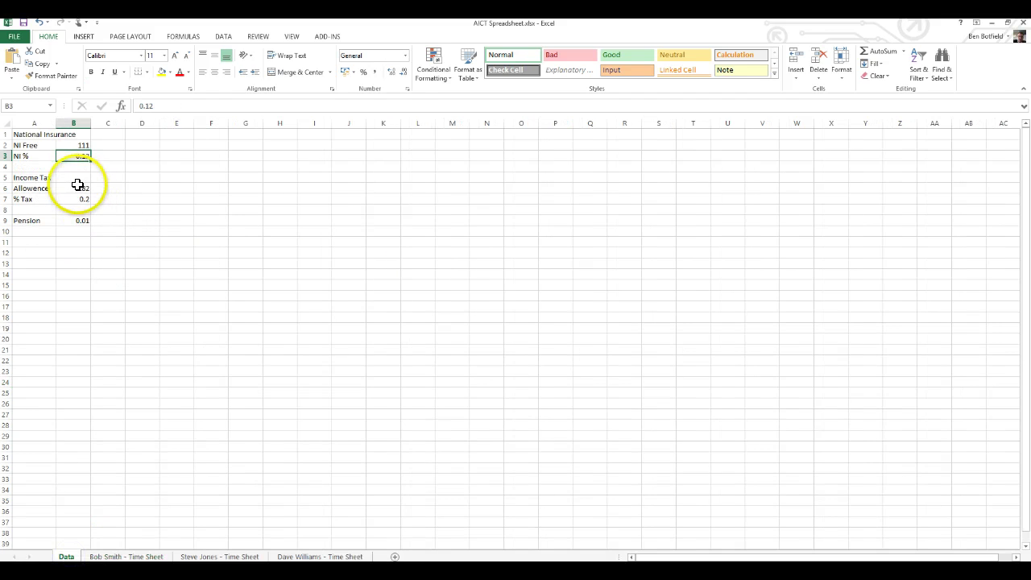
pyautogui.click(73, 188)
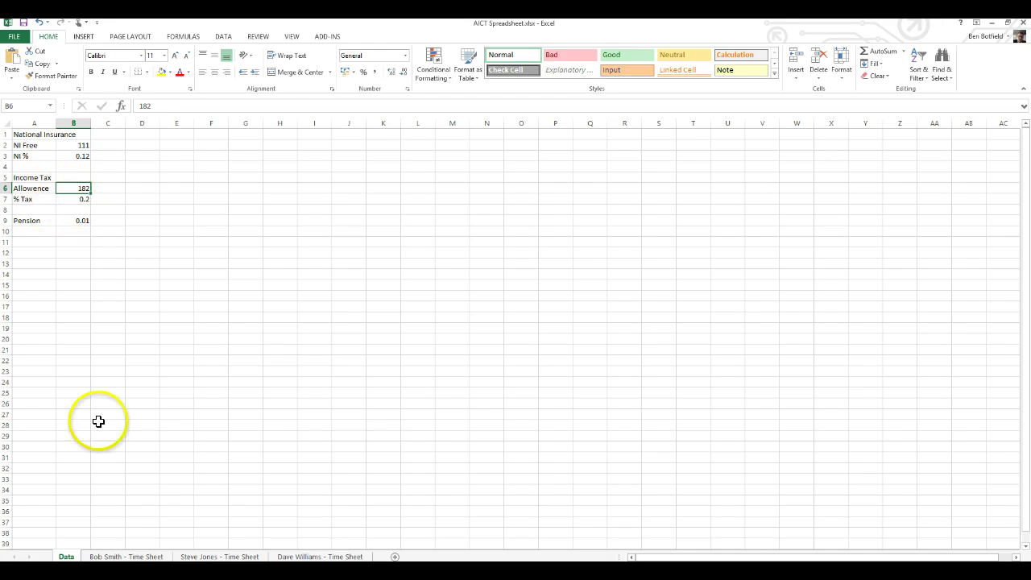
pyautogui.click(104, 557)
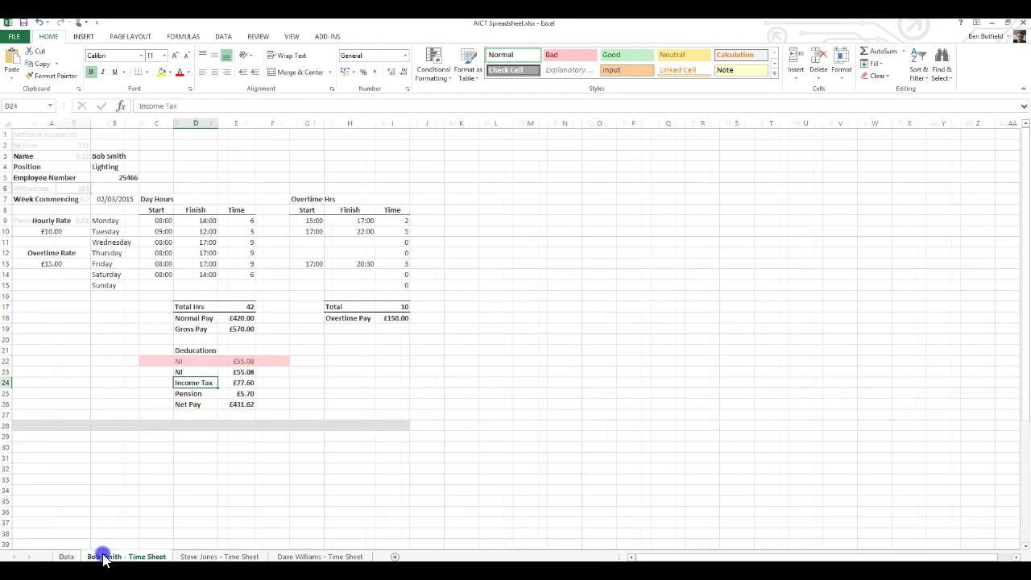
pyautogui.click(233, 382)
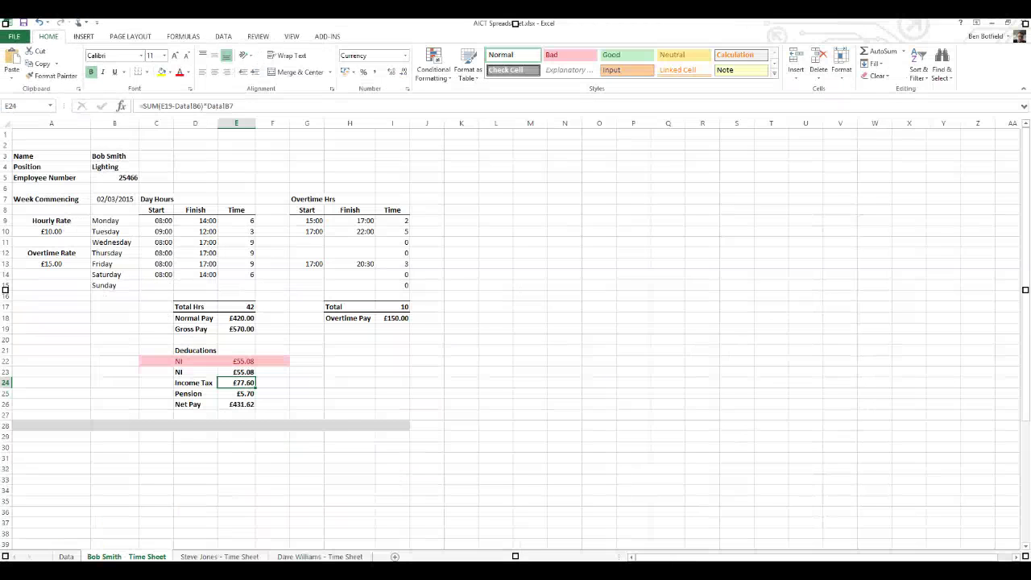
# Step: Check the Pension formula in E25 against the Pension rate on the Data sheet, and select the second NI line across D23:H23
pyautogui.click(66, 556)
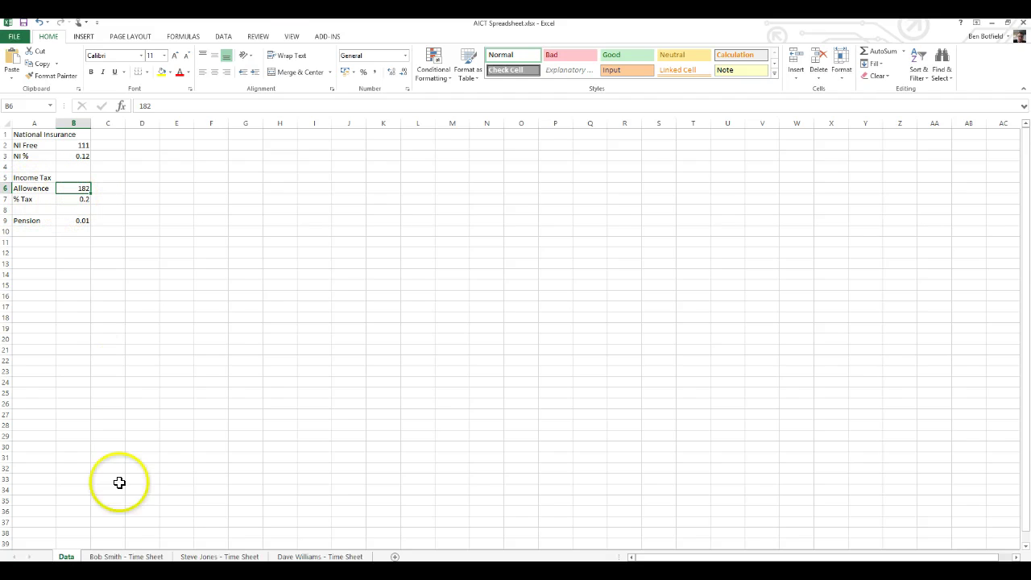
pyautogui.click(126, 556)
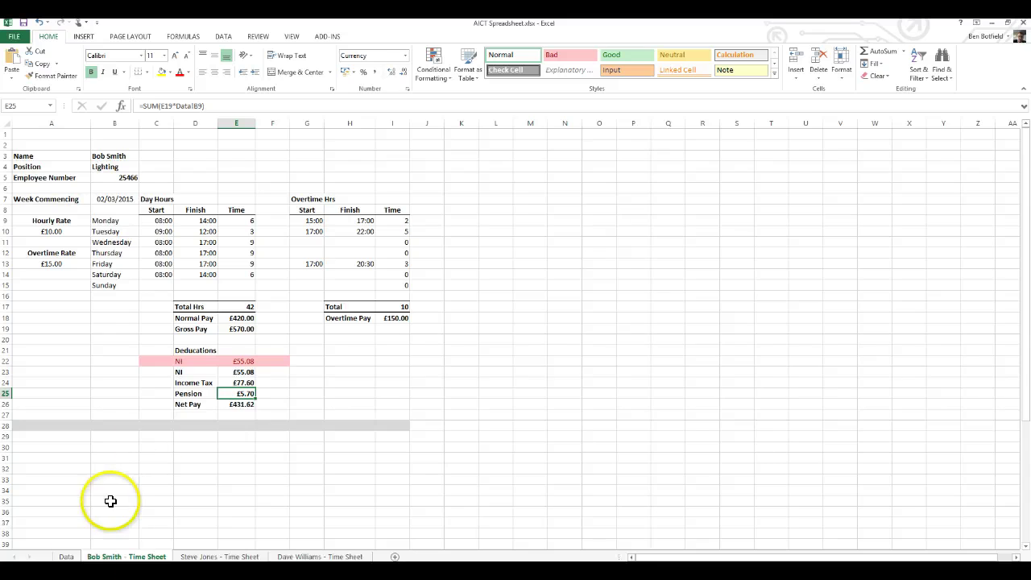
pyautogui.click(70, 556)
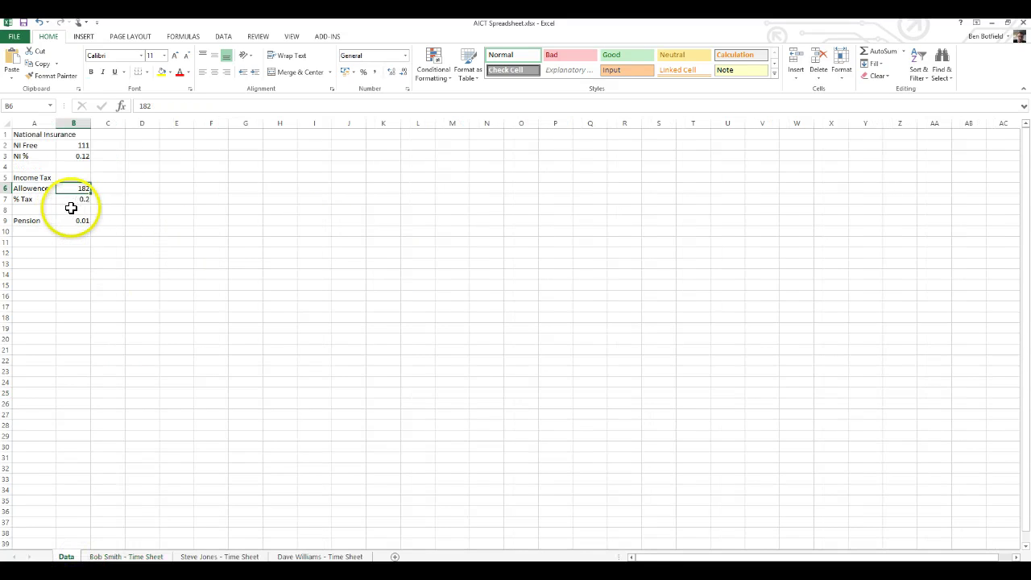
pyautogui.click(111, 556)
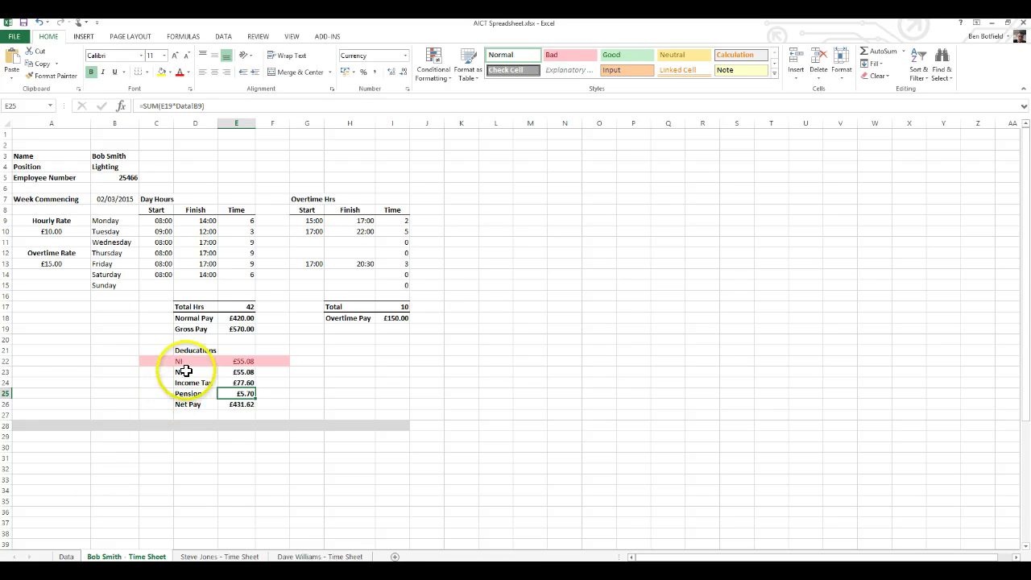
pyautogui.moveTo(186, 371); pyautogui.dragTo(368, 369)
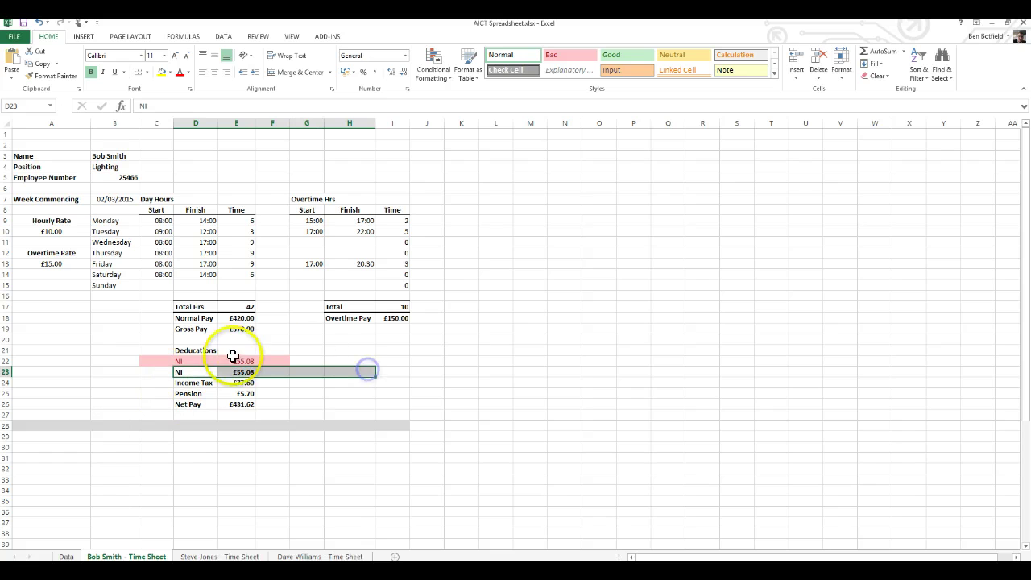
# Step: Clear the duplicate NI label and amount from B22:G22, above the remaining NI line
pyautogui.click(137, 358)
pyautogui.moveTo(138, 358); pyautogui.dragTo(294, 359)
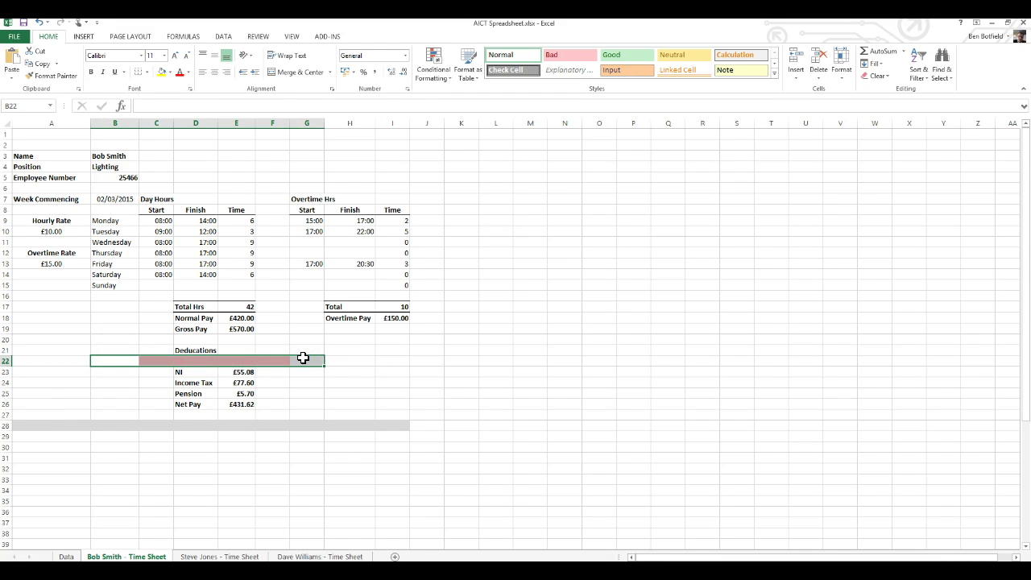
pyautogui.click(152, 369)
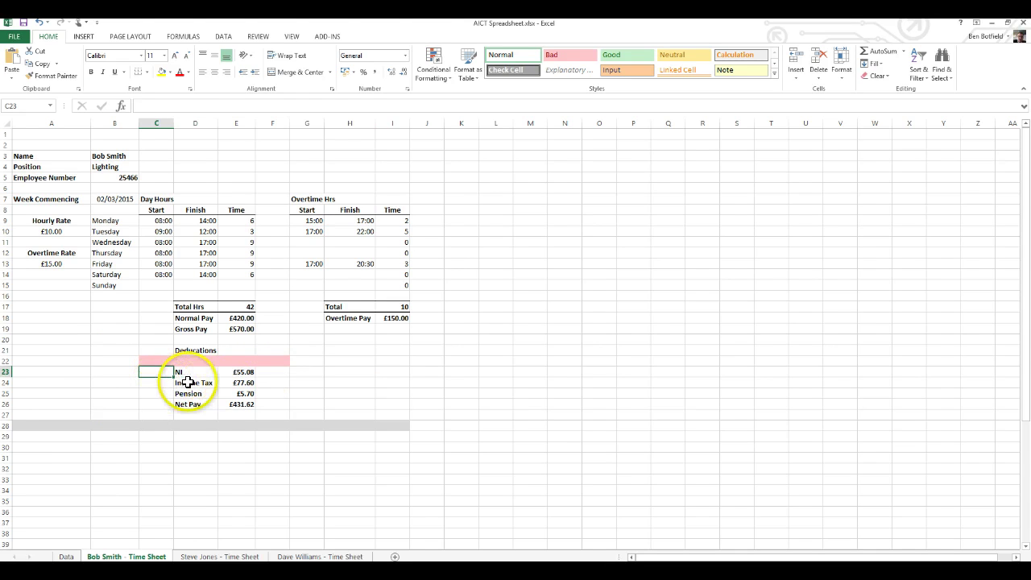
# Step: Review the Income Tax formula in E24 and the Pension formula in E25 of the time sheet
pyautogui.click(232, 382)
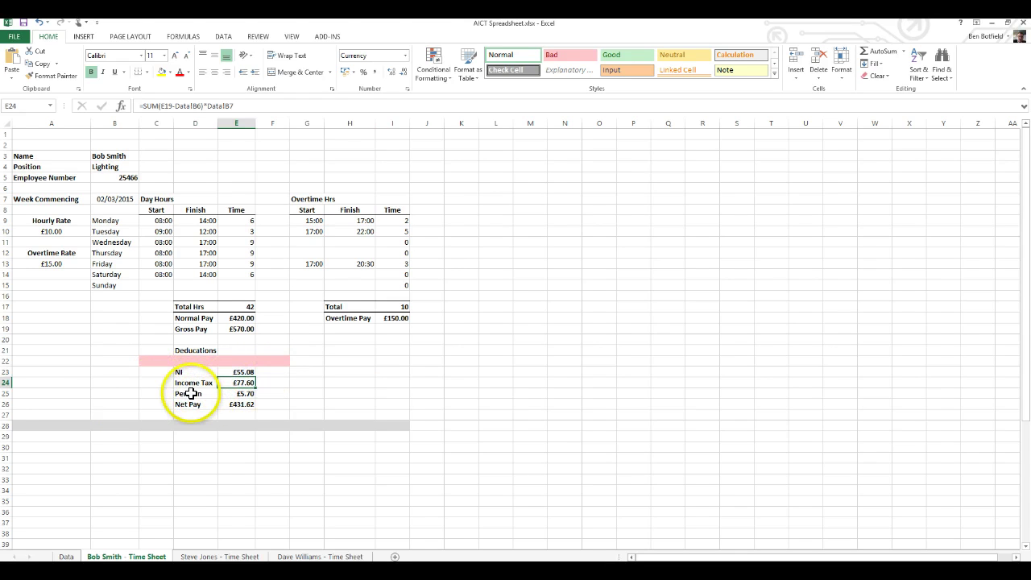
pyautogui.click(228, 393)
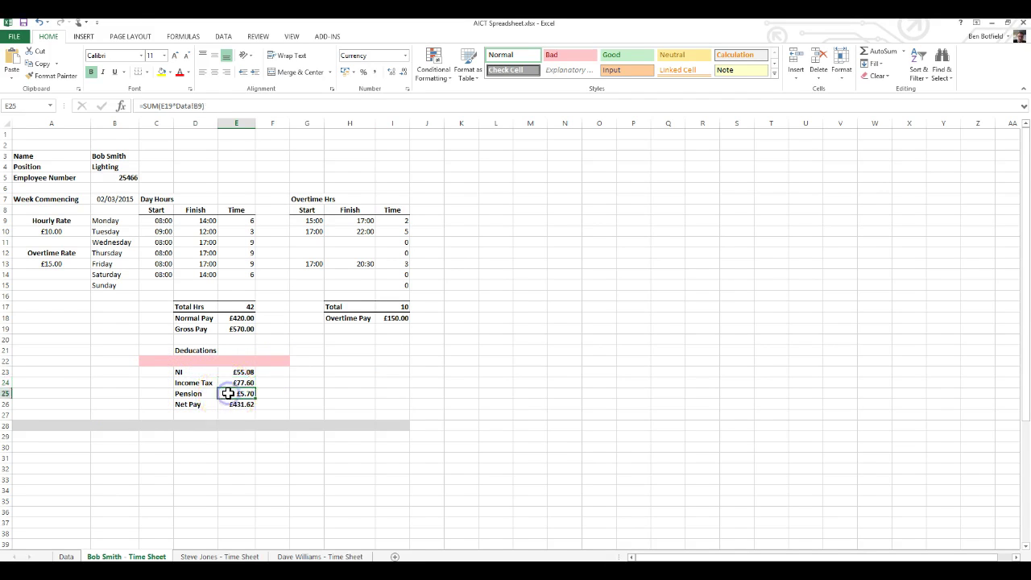
pyautogui.click(220, 391)
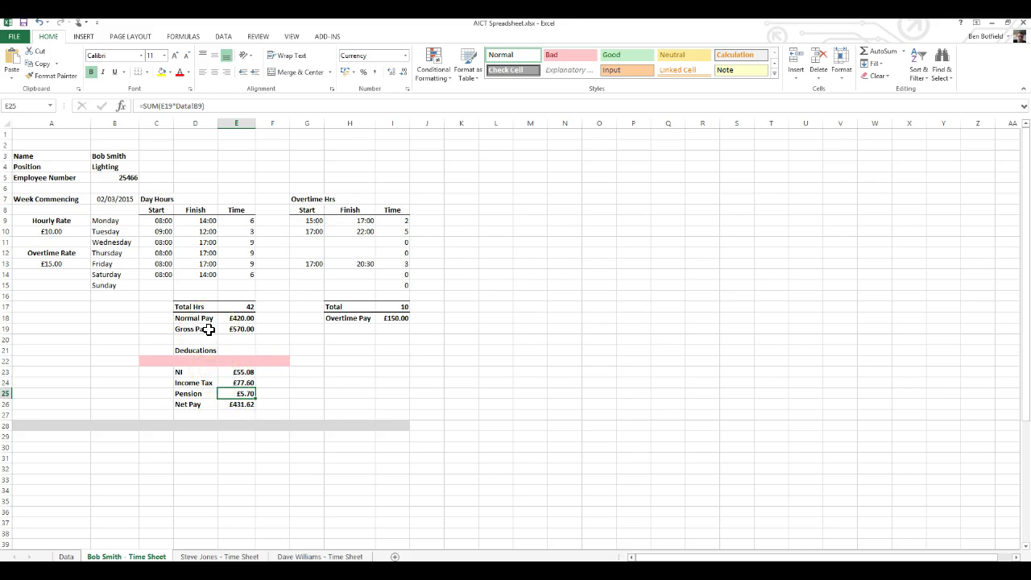
# Step: Examine the Net Pay formula in E26 and the cells it references, leaving the formula as it is
pyautogui.click(237, 404)
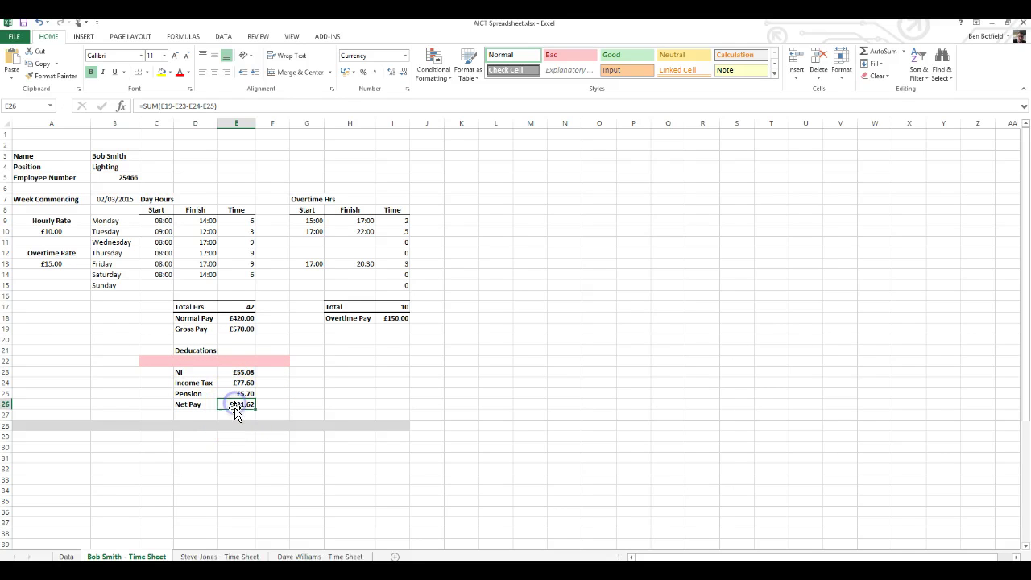
pyautogui.click(154, 108)
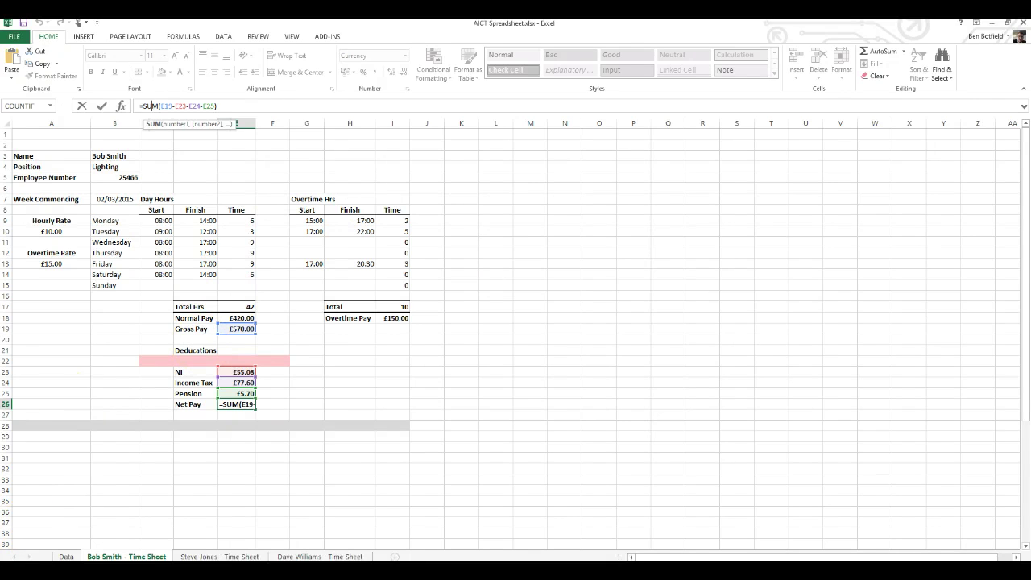
pyautogui.press('Return')
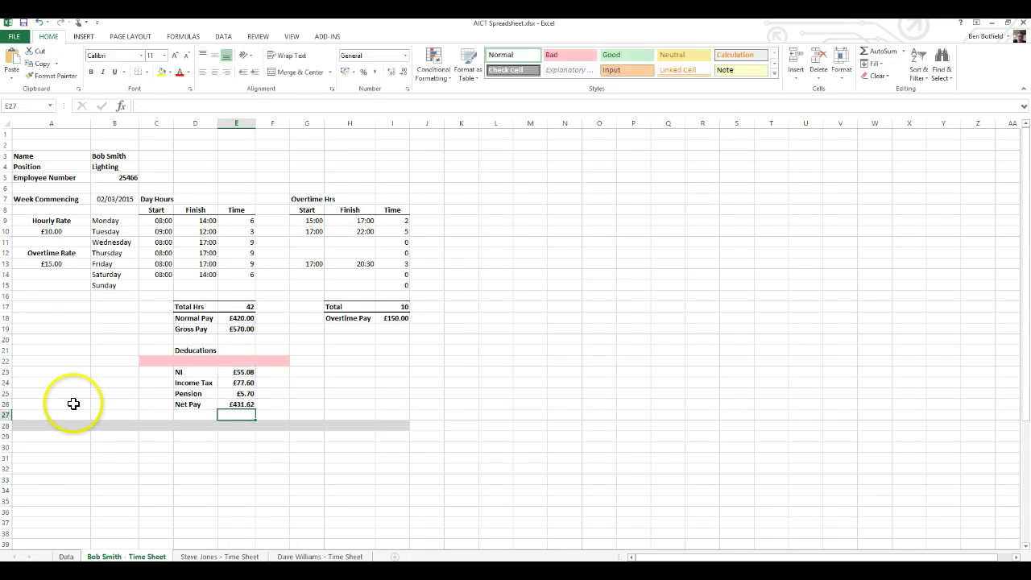